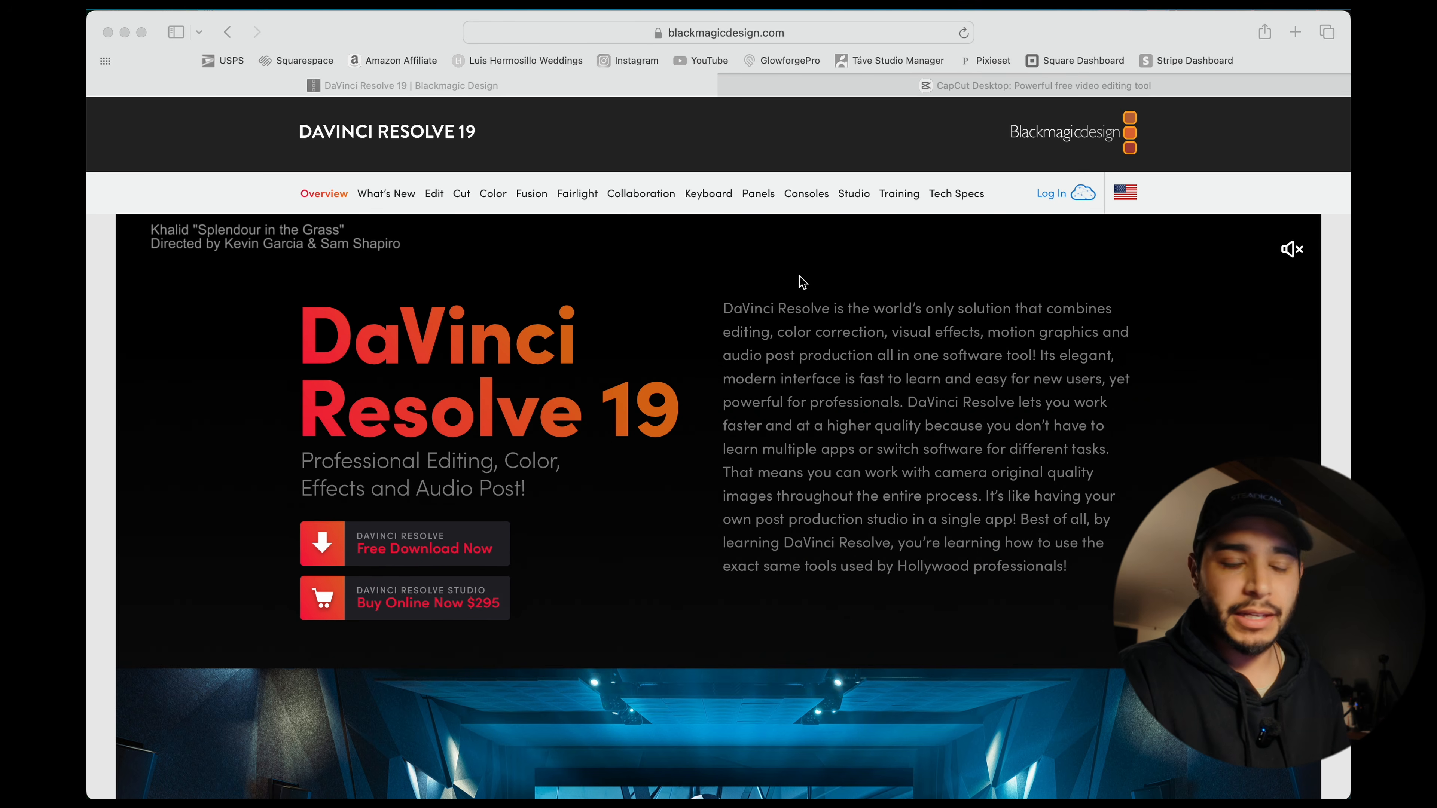
Step: Look over the free and Studio download options for DaVinci Resolve 19 on the website, and switch to DaVinci Resolve
scroll(678, 396, "down", 4)
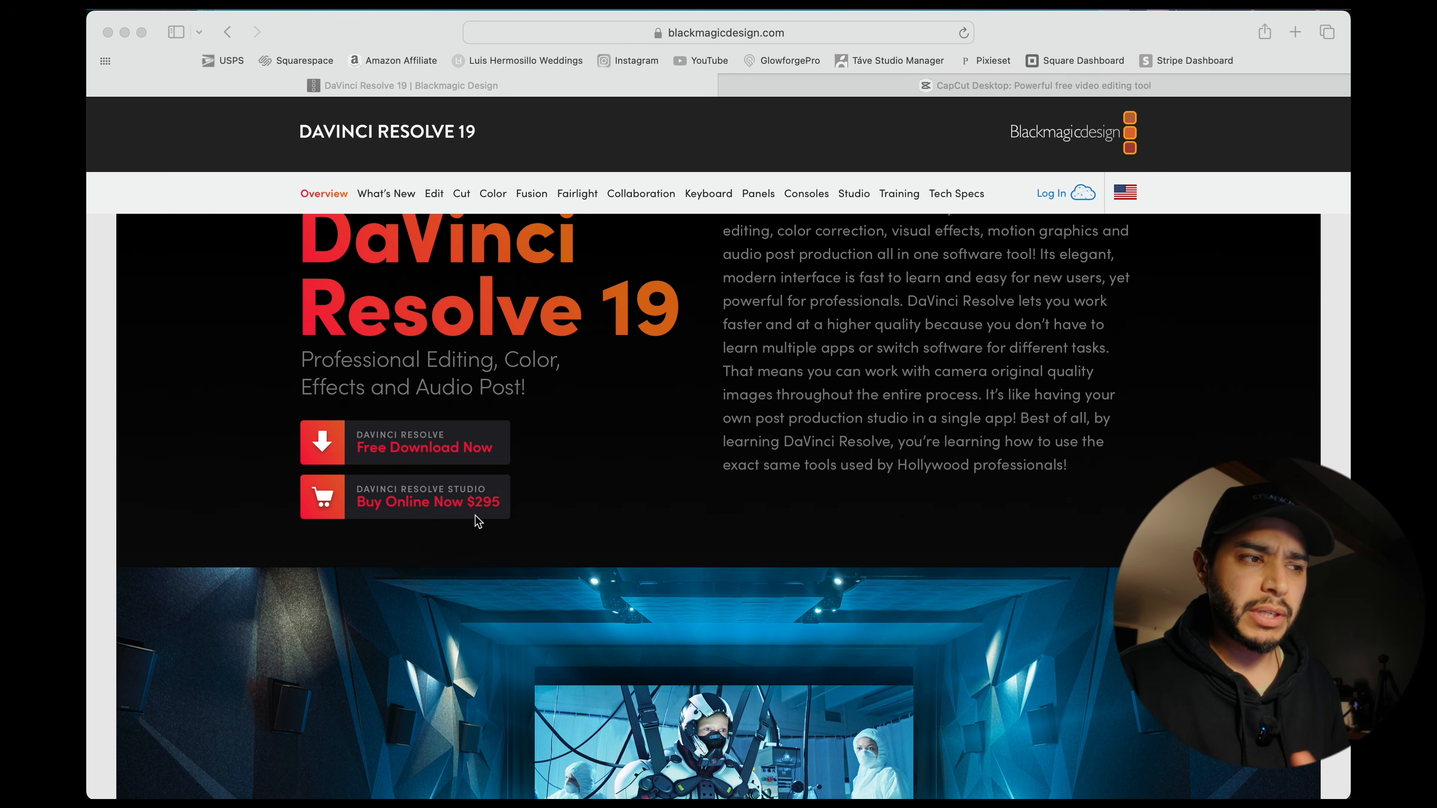
scroll(586, 460, "up", 1)
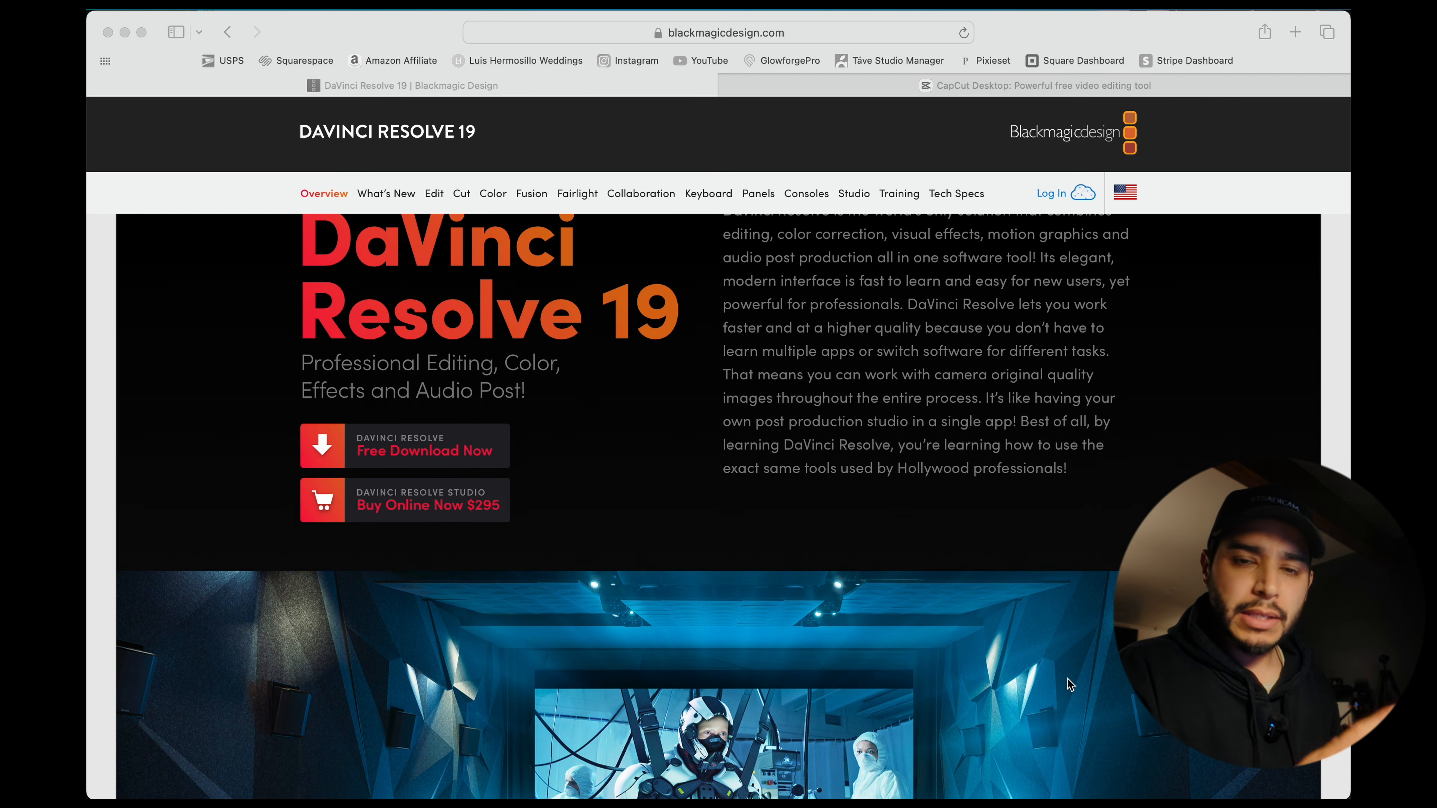
left_click(735, 749)
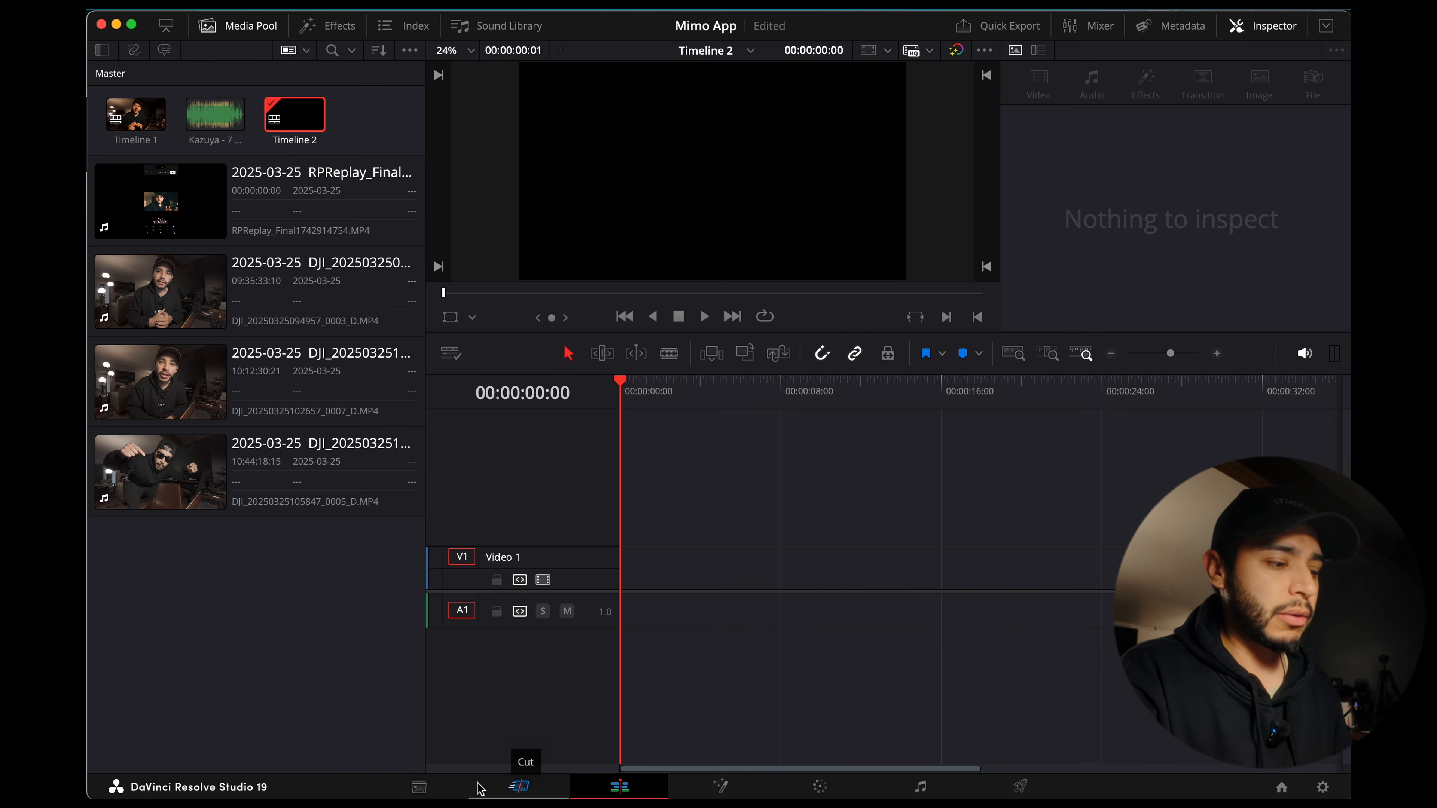
Step: Show the Media page with the project's imported clips, and restore the application window to full size after moving it
left_click(421, 788)
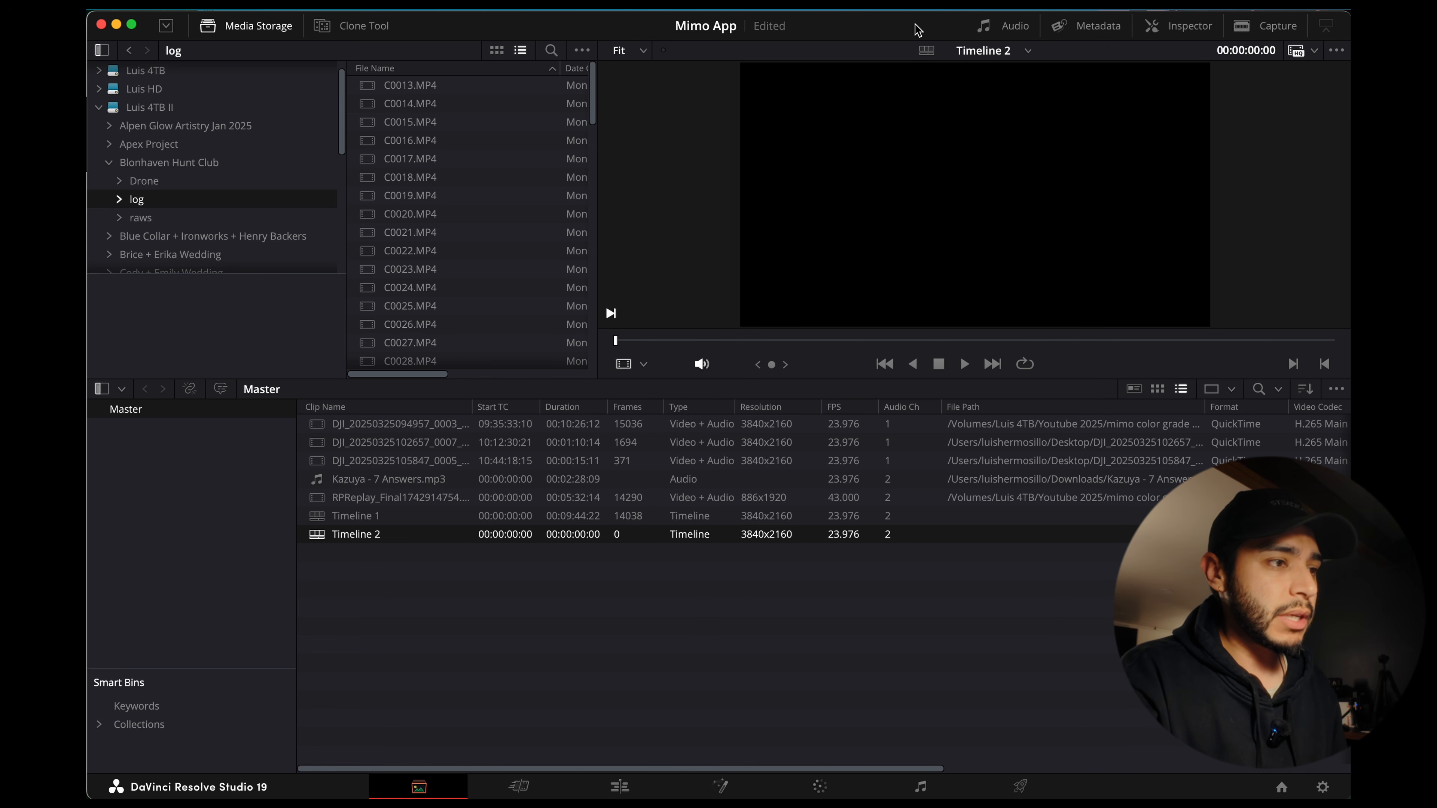
left_click_drag(913, 25, 768, 20)
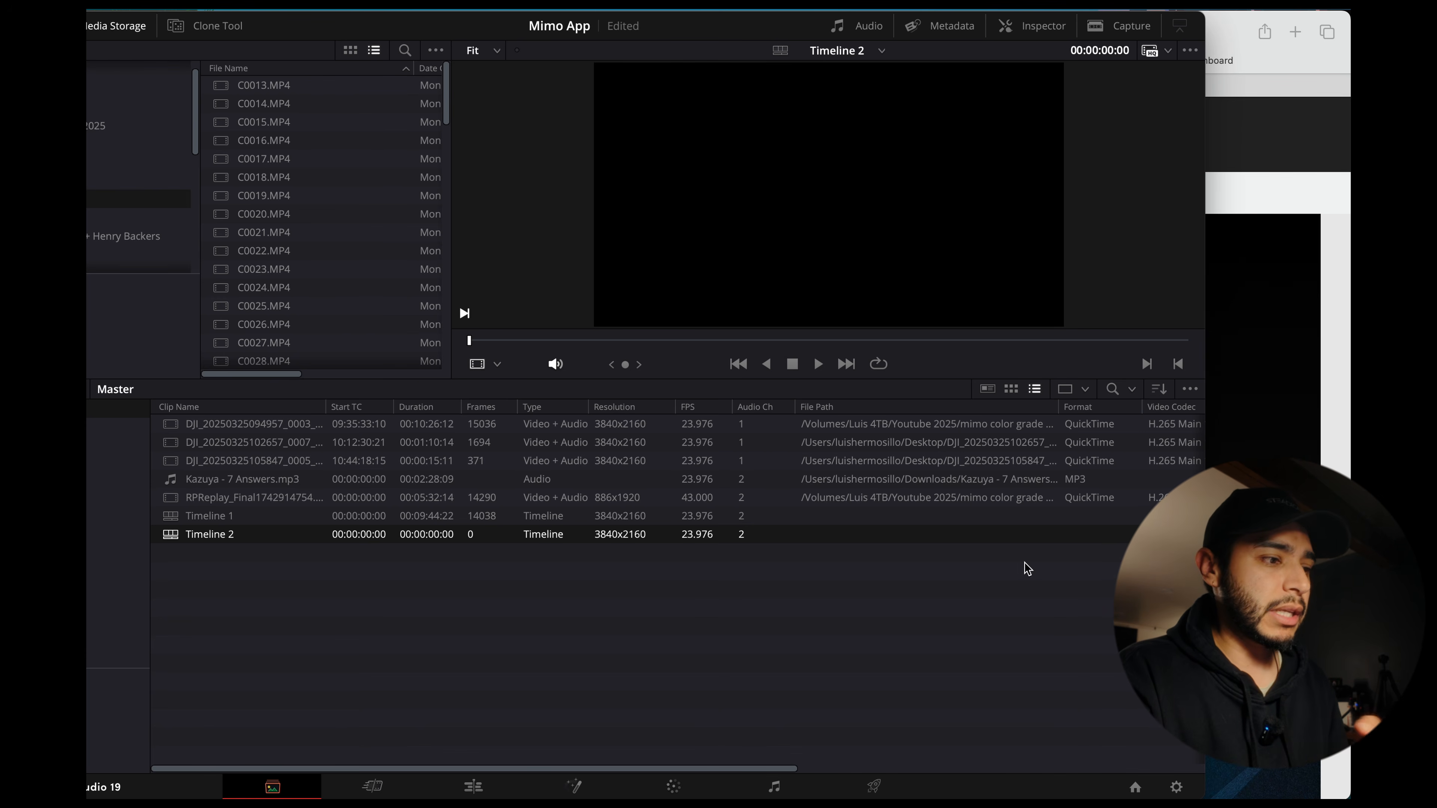
double_click(493, 30)
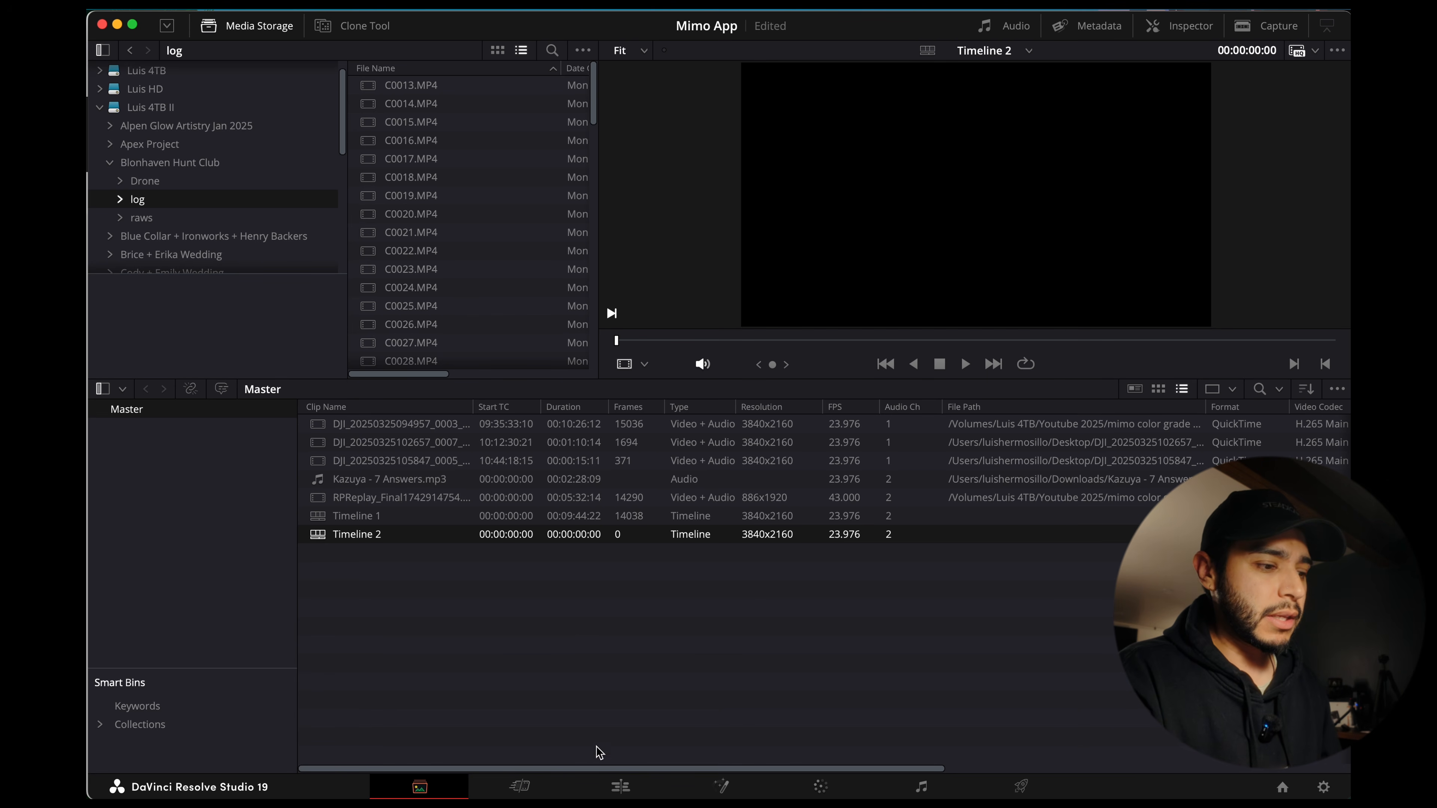
left_click(621, 787)
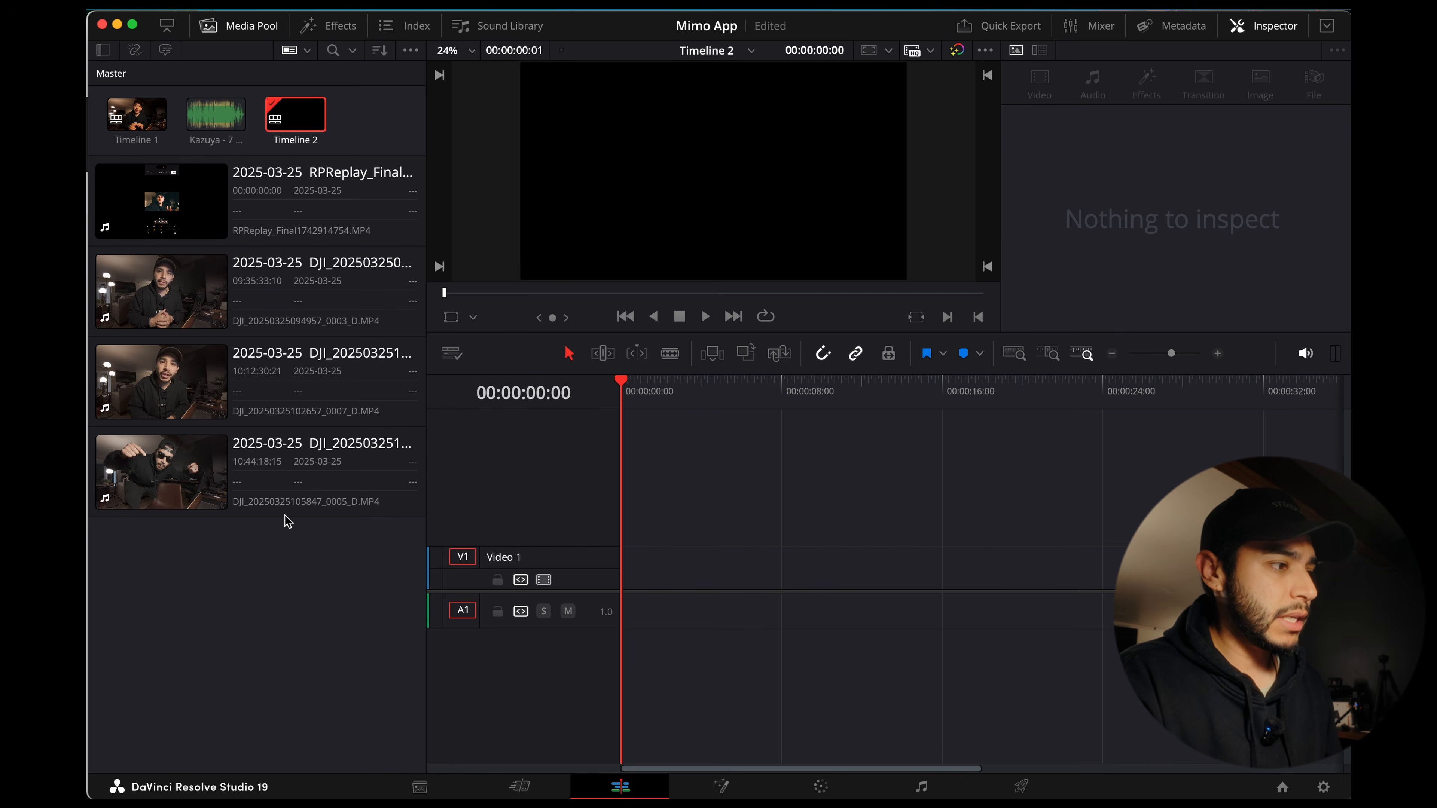
left_click(177, 477)
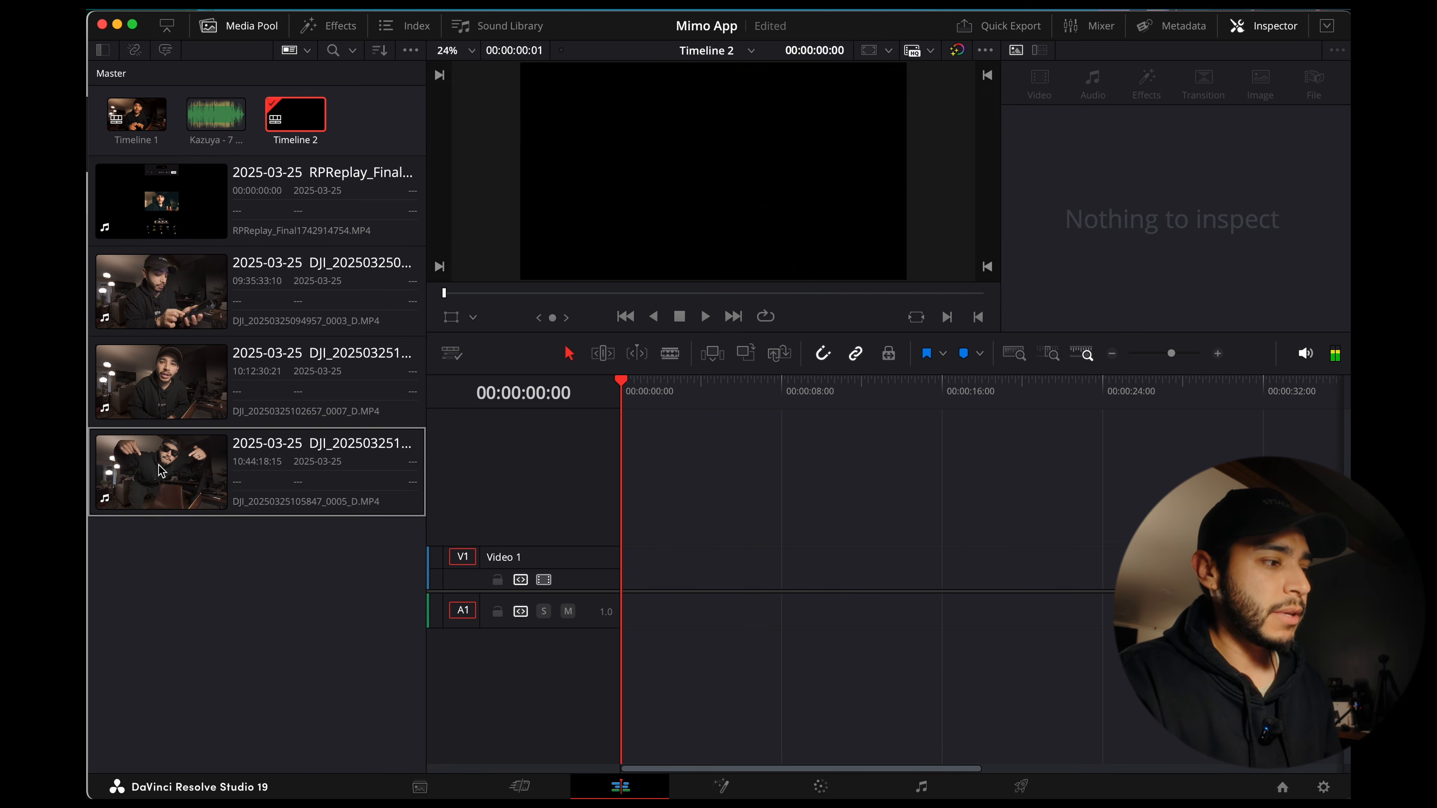
left_click(204, 399)
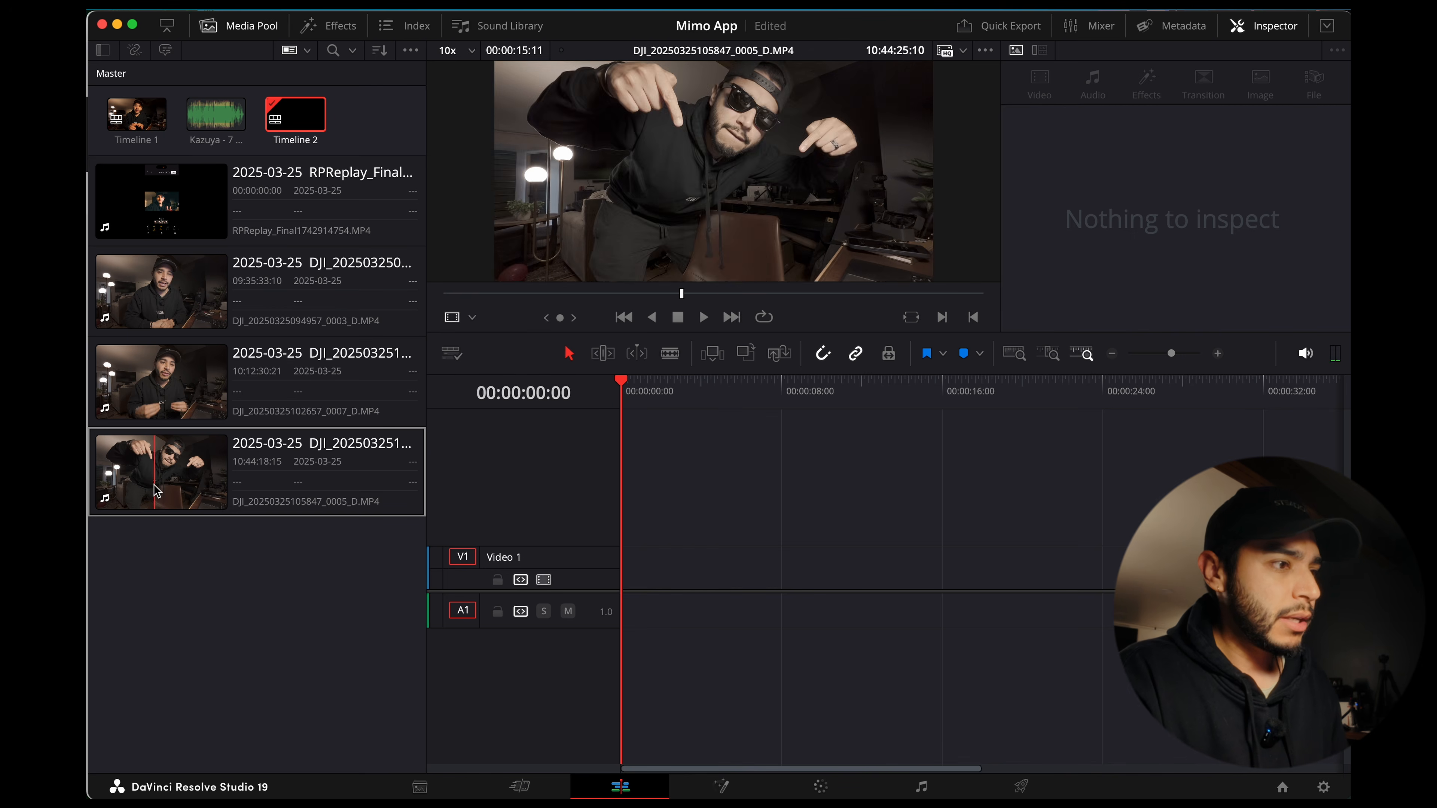
left_click(183, 327)
left_click_drag(182, 327, 645, 565)
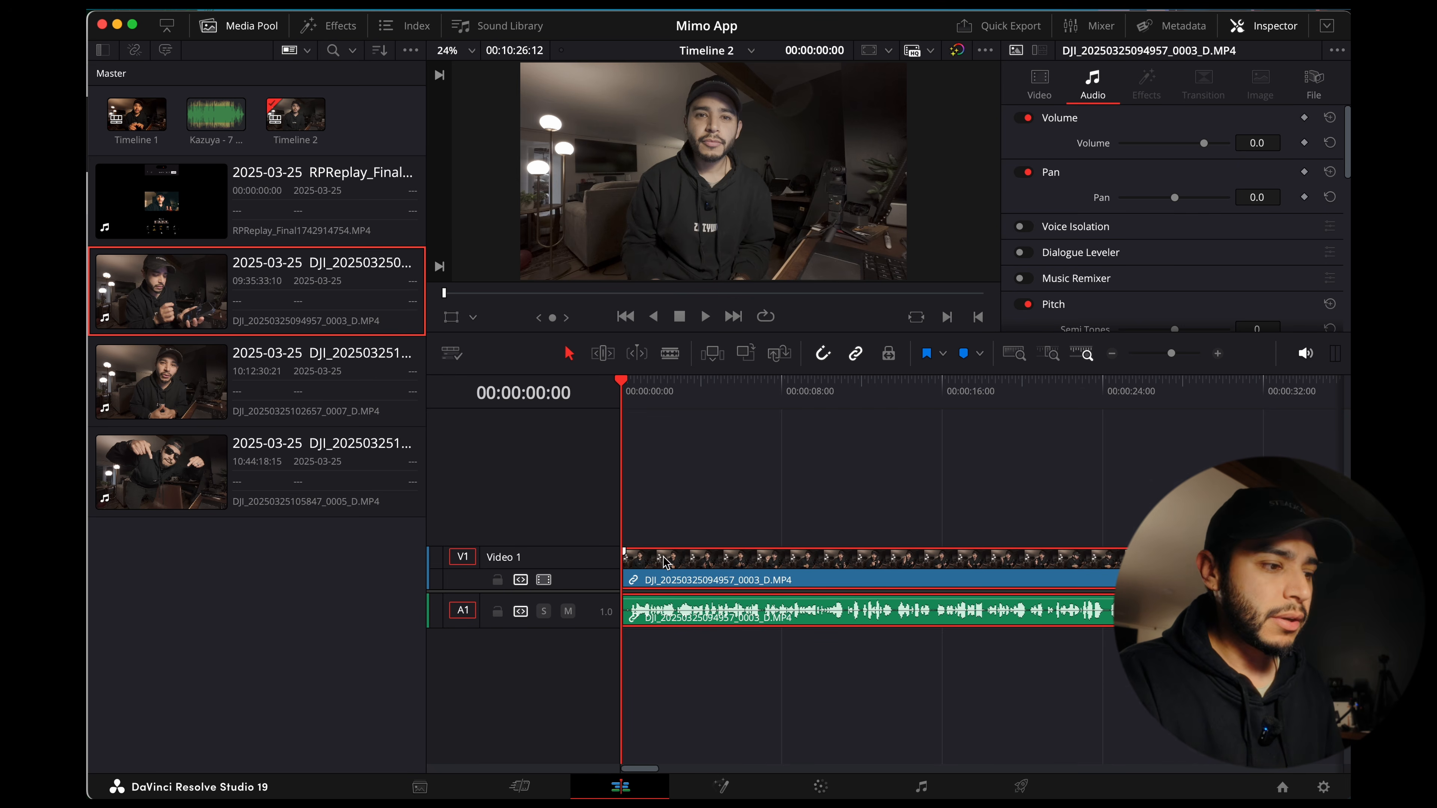
left_click_drag(317, 385, 677, 512)
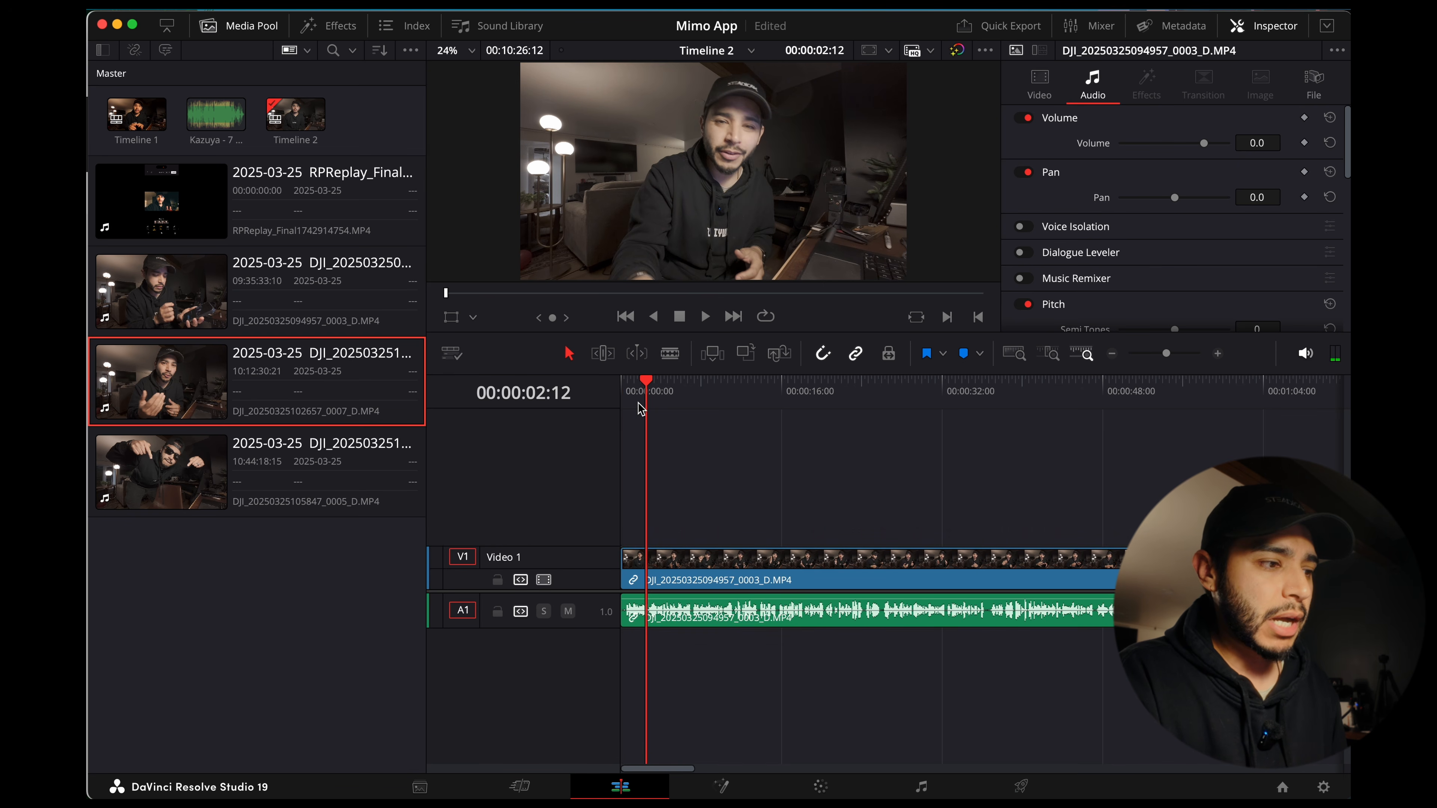
left_click_drag(639, 408, 630, 408)
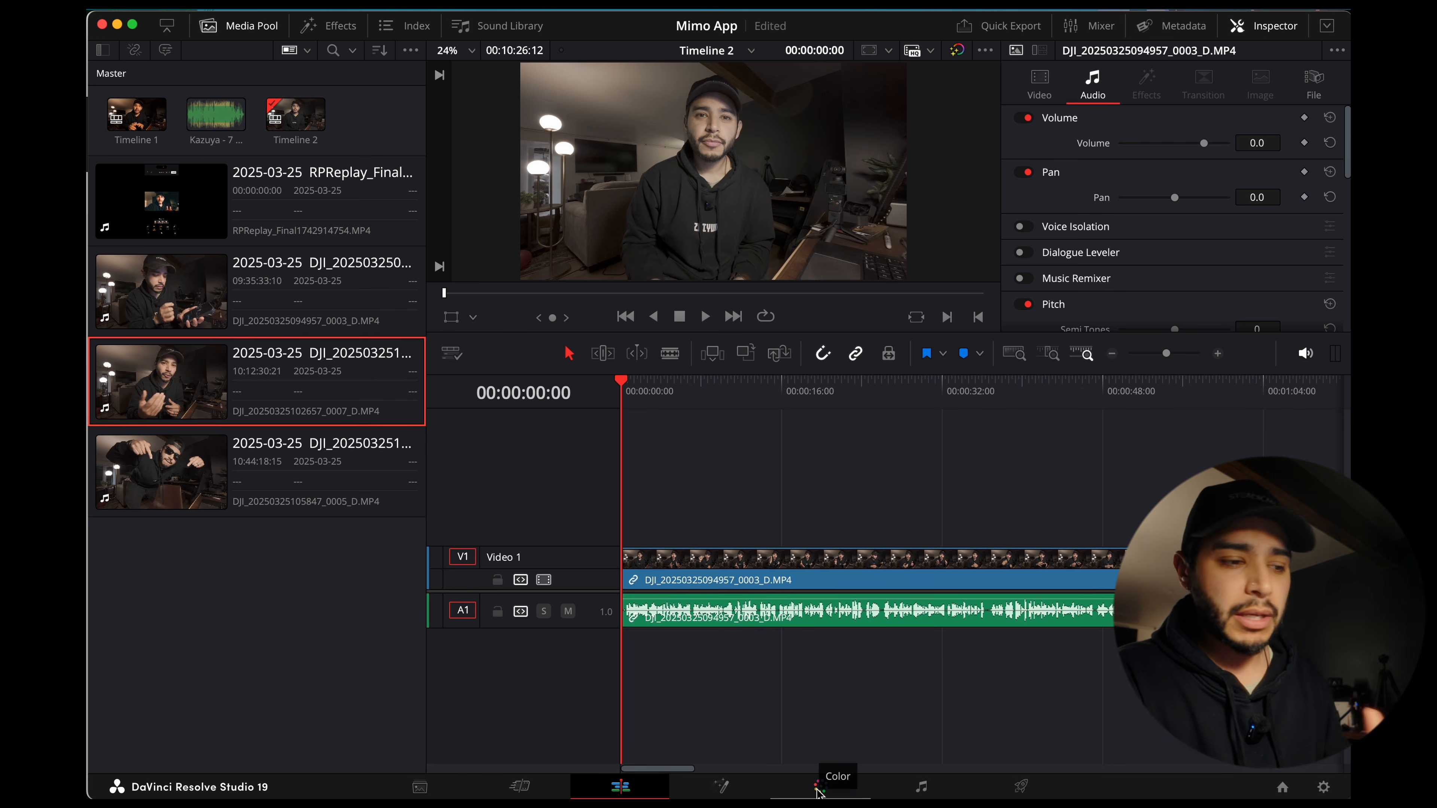
Step: Open the timeline clip on the Color page and move node 01 closer to the source input
left_click(817, 790)
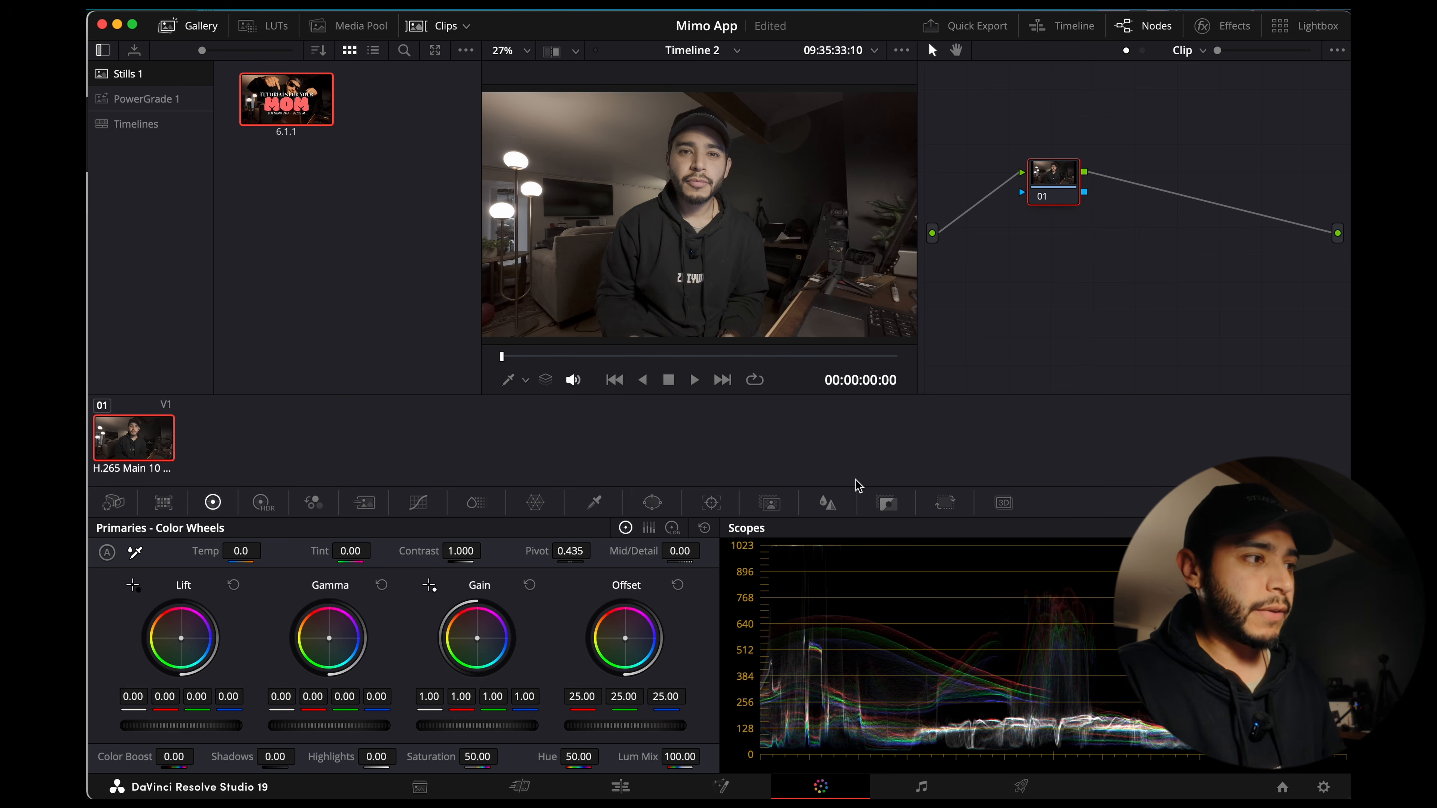
left_click_drag(1047, 180, 1001, 209)
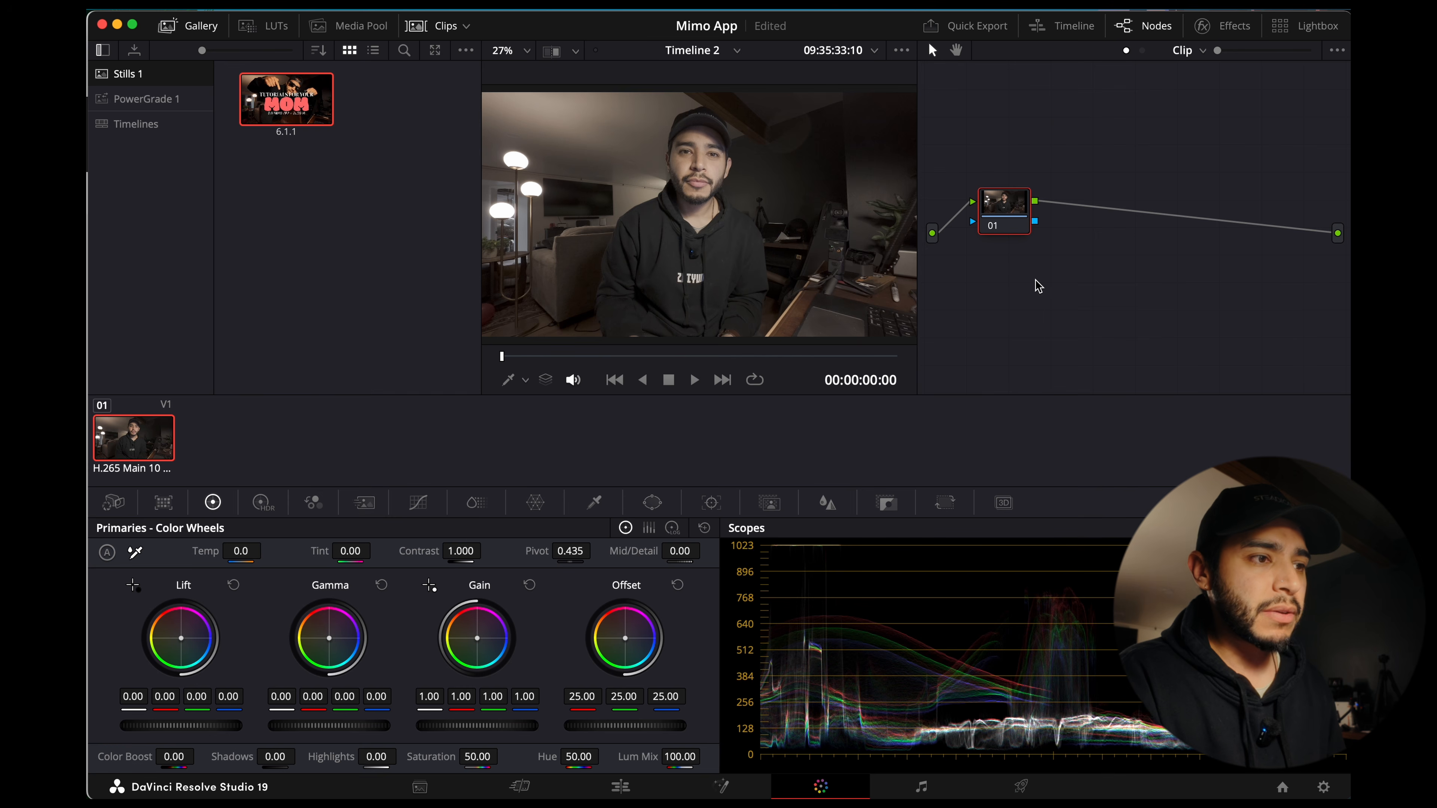
left_click_drag(1005, 228, 1008, 226)
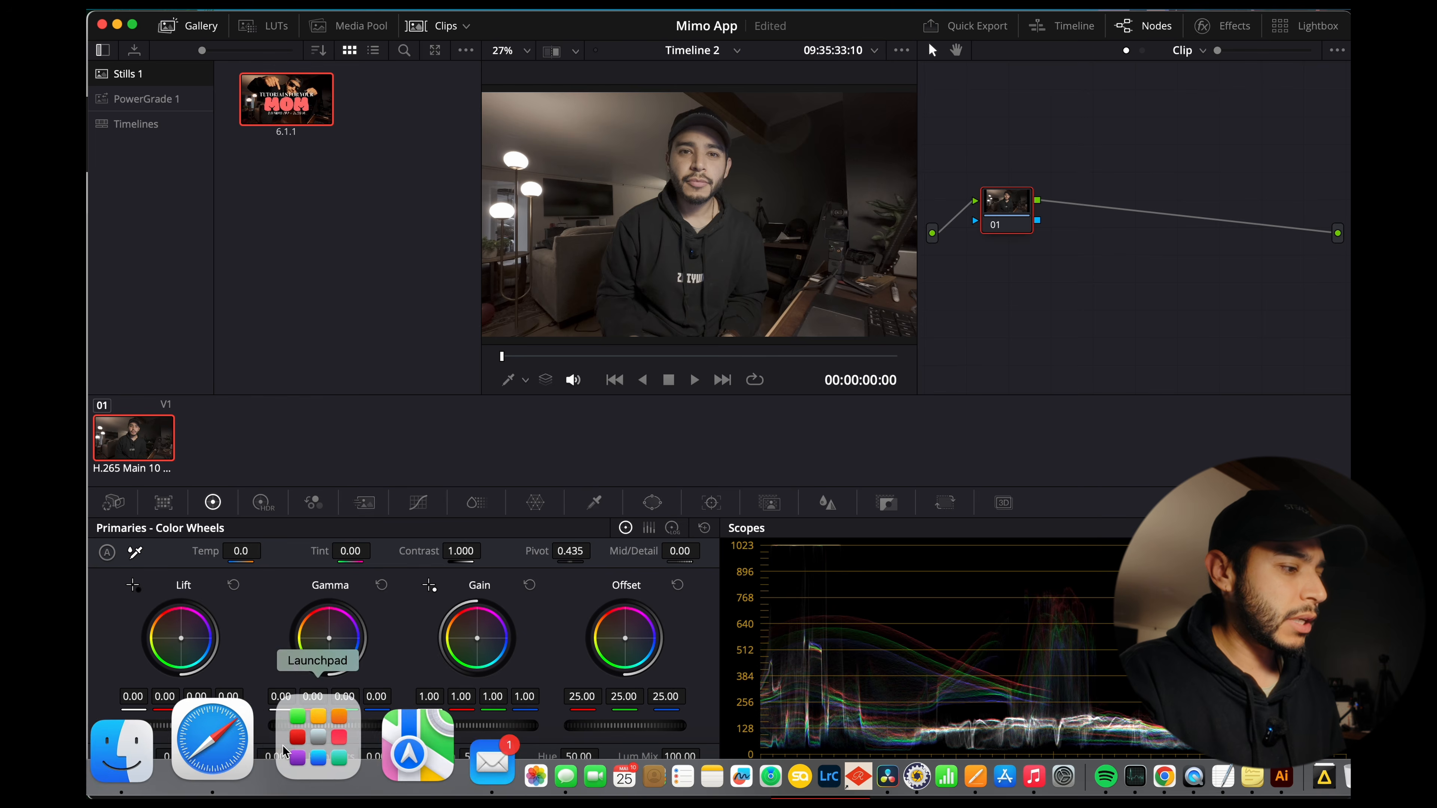
Step: Switch to Safari and open the official DJI website, dji.com
left_click(276, 755)
key("super+l")
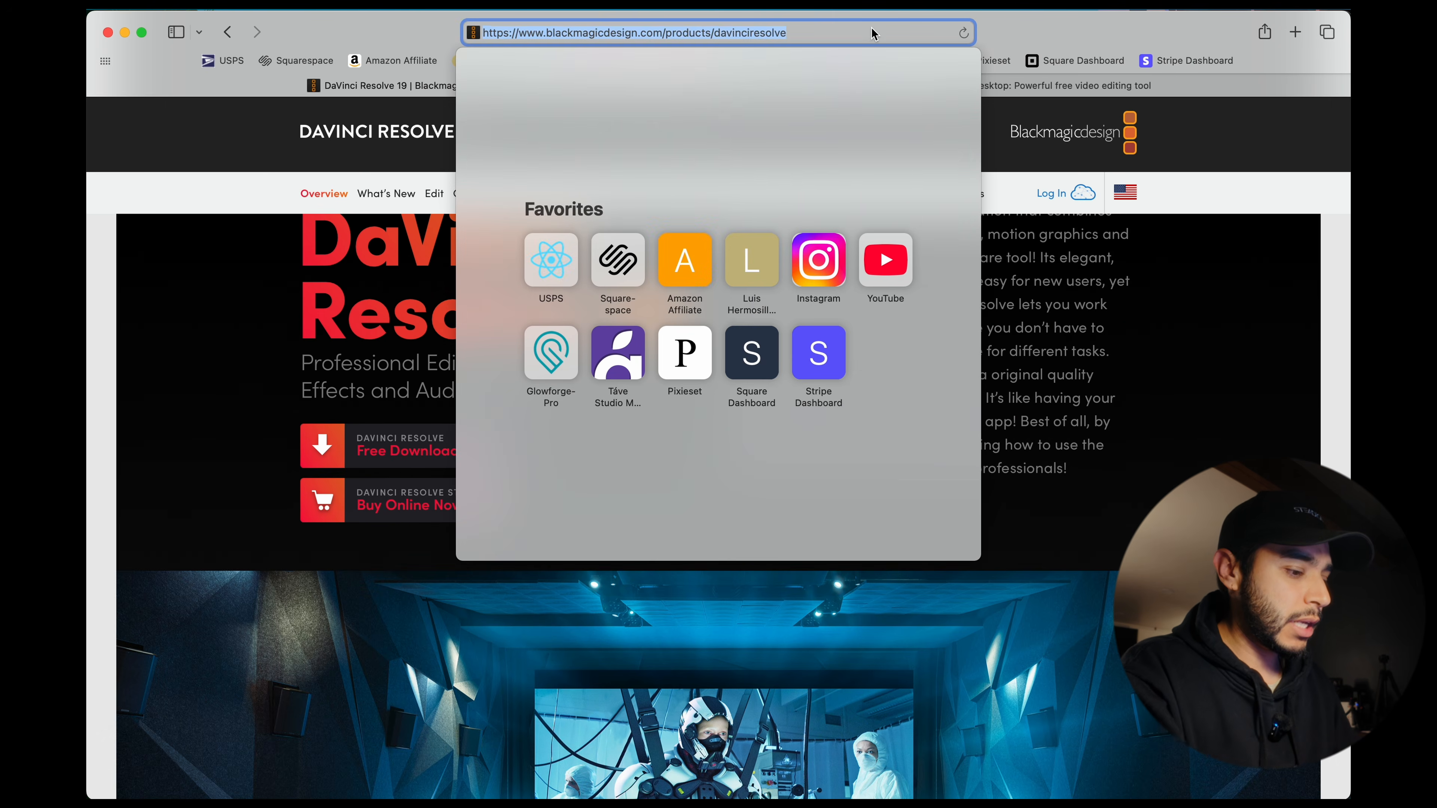
type("dji")
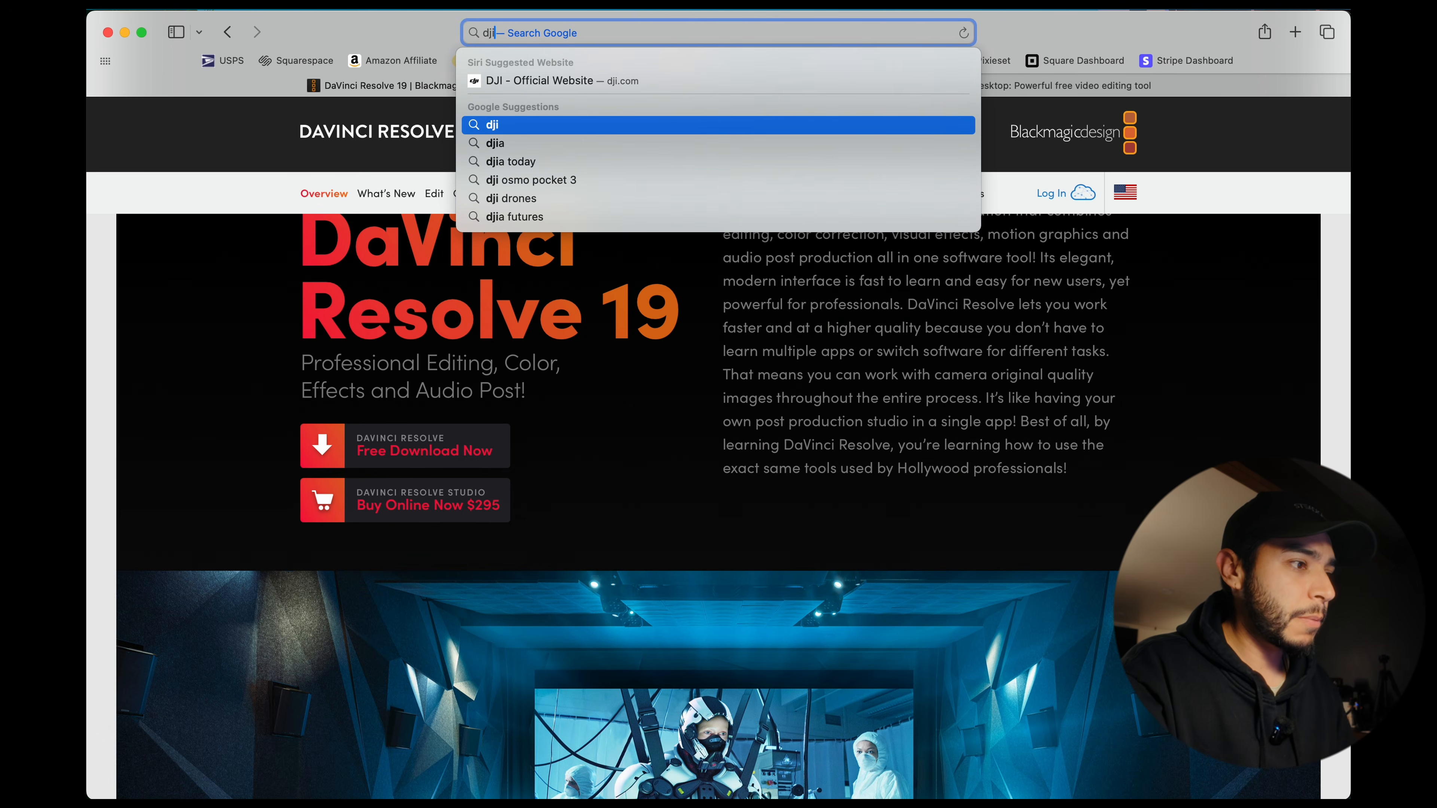
key("Up")
key("Return")
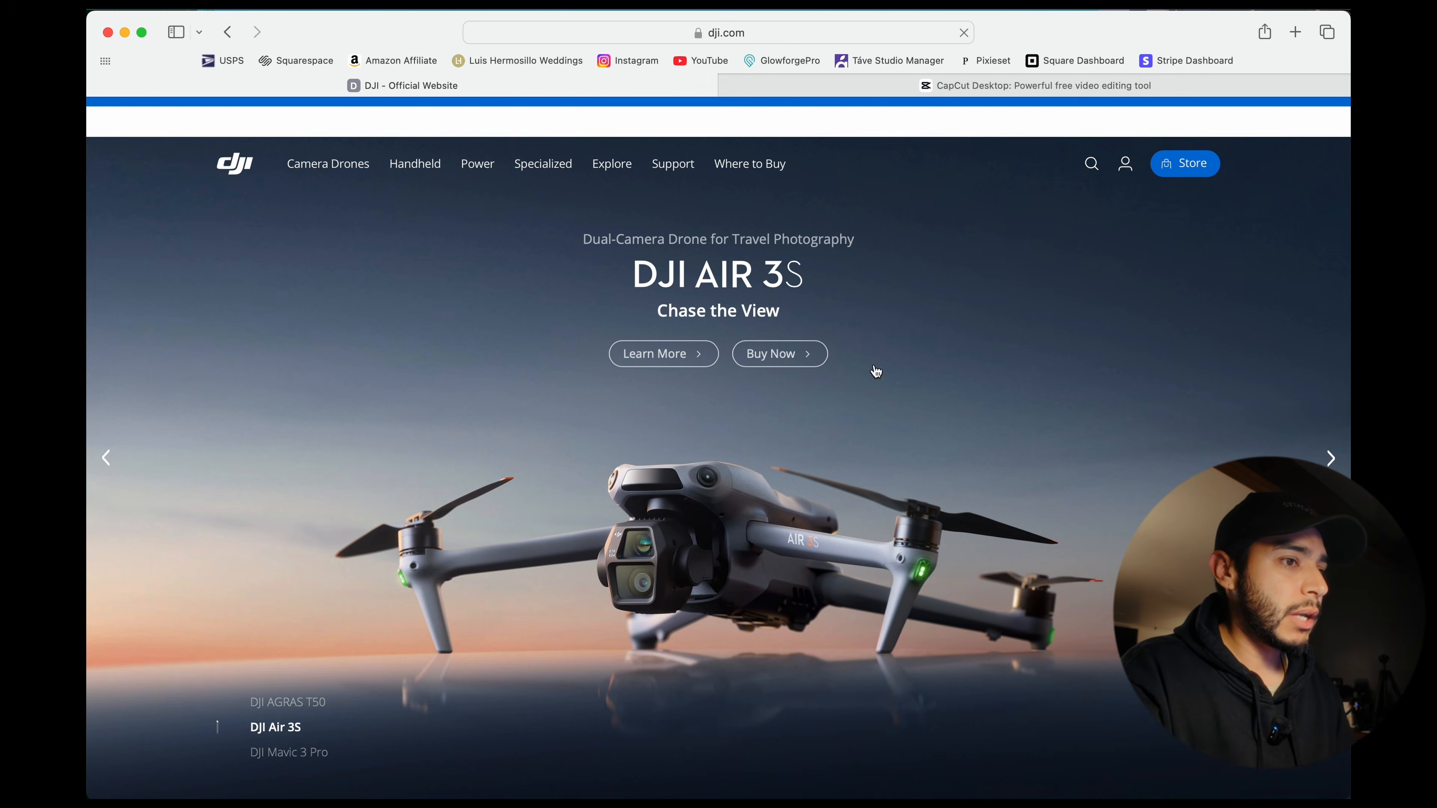
Step: Search the DJI website for "dji osmo pocket lut"
left_click(1090, 168)
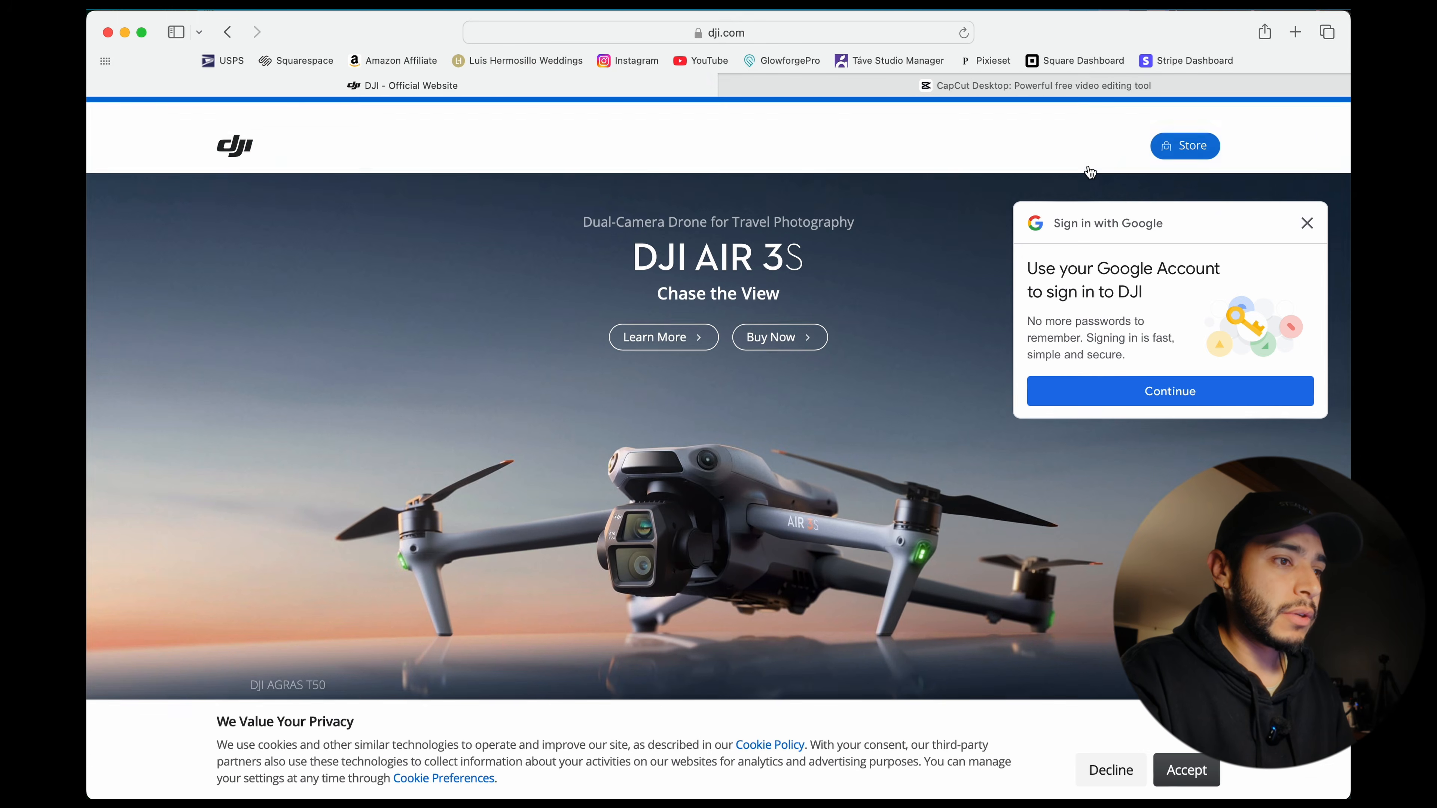
type("dji ")
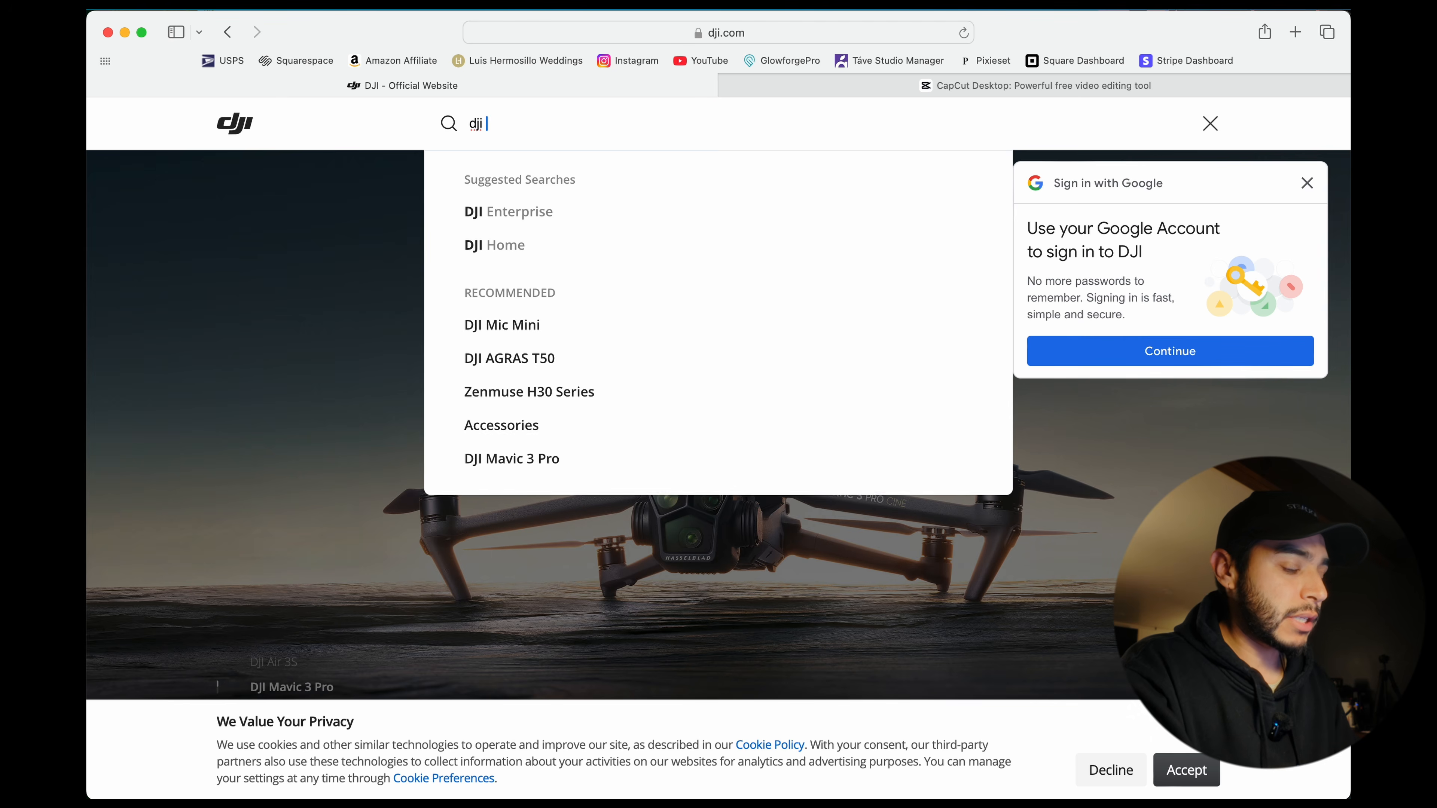
type("osmo pocket lut")
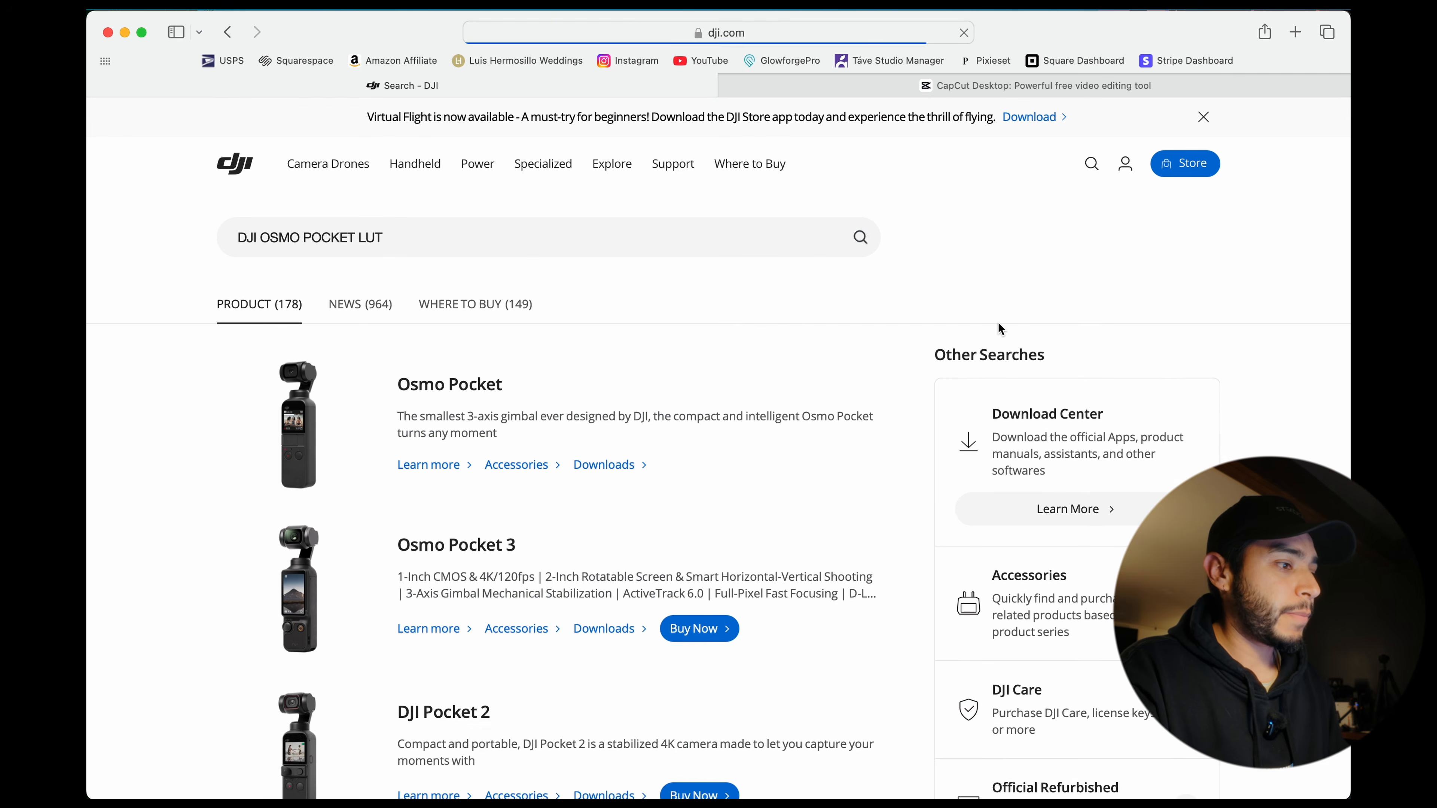
Step: Open the downloads page of the Osmo Pocket 3 and look through it for the camera's LUT
scroll(745, 463, "down", 1)
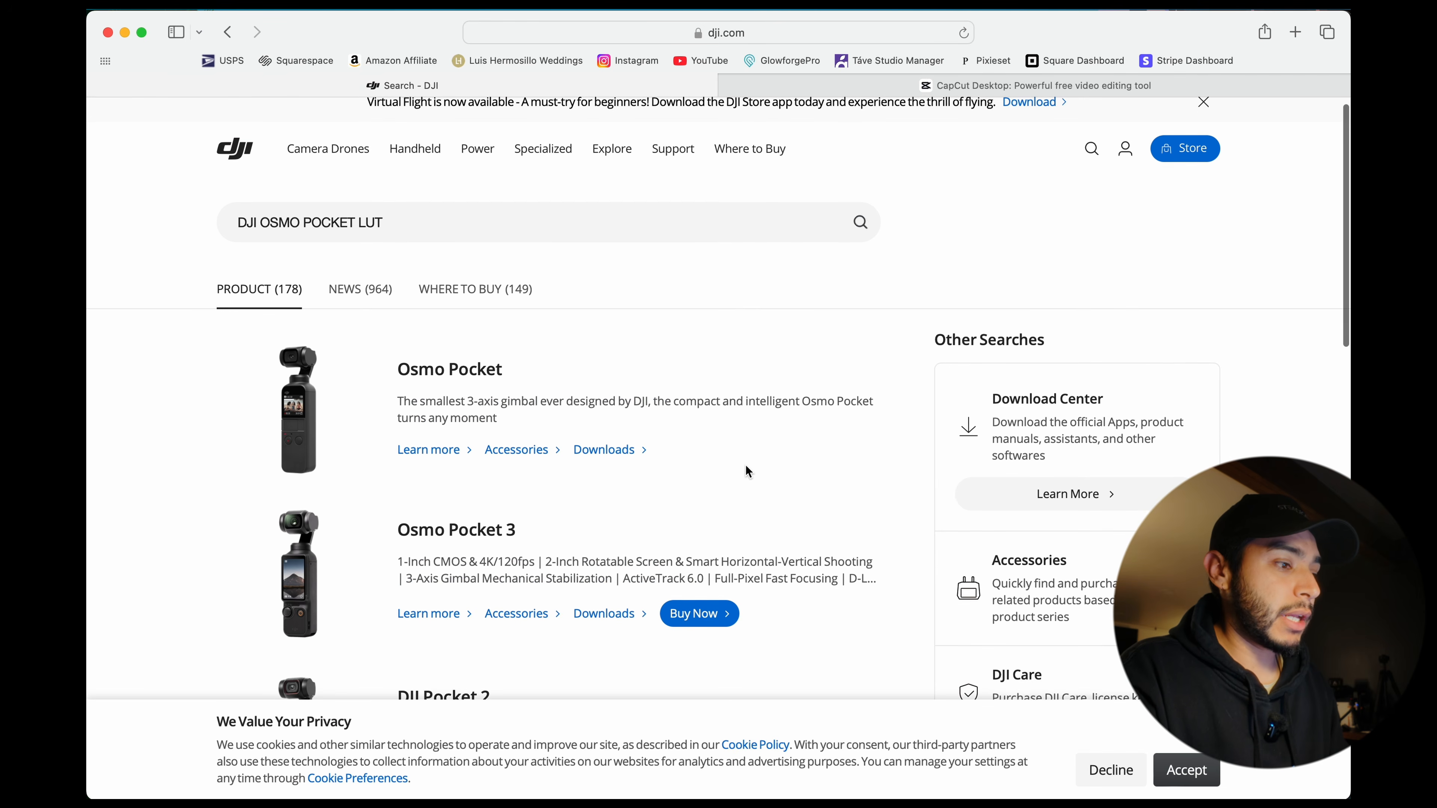
scroll(656, 471, "down", 5)
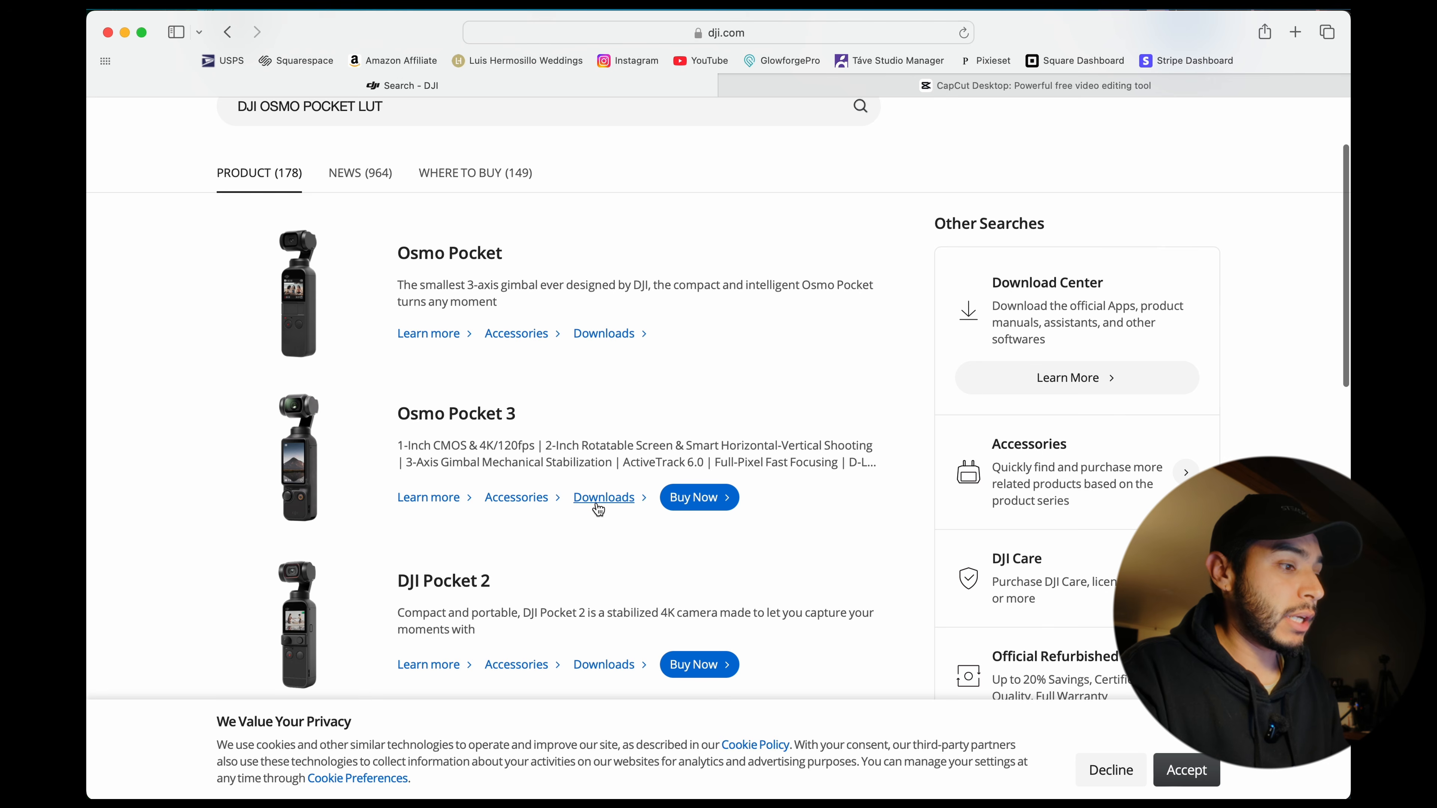
left_click(601, 498)
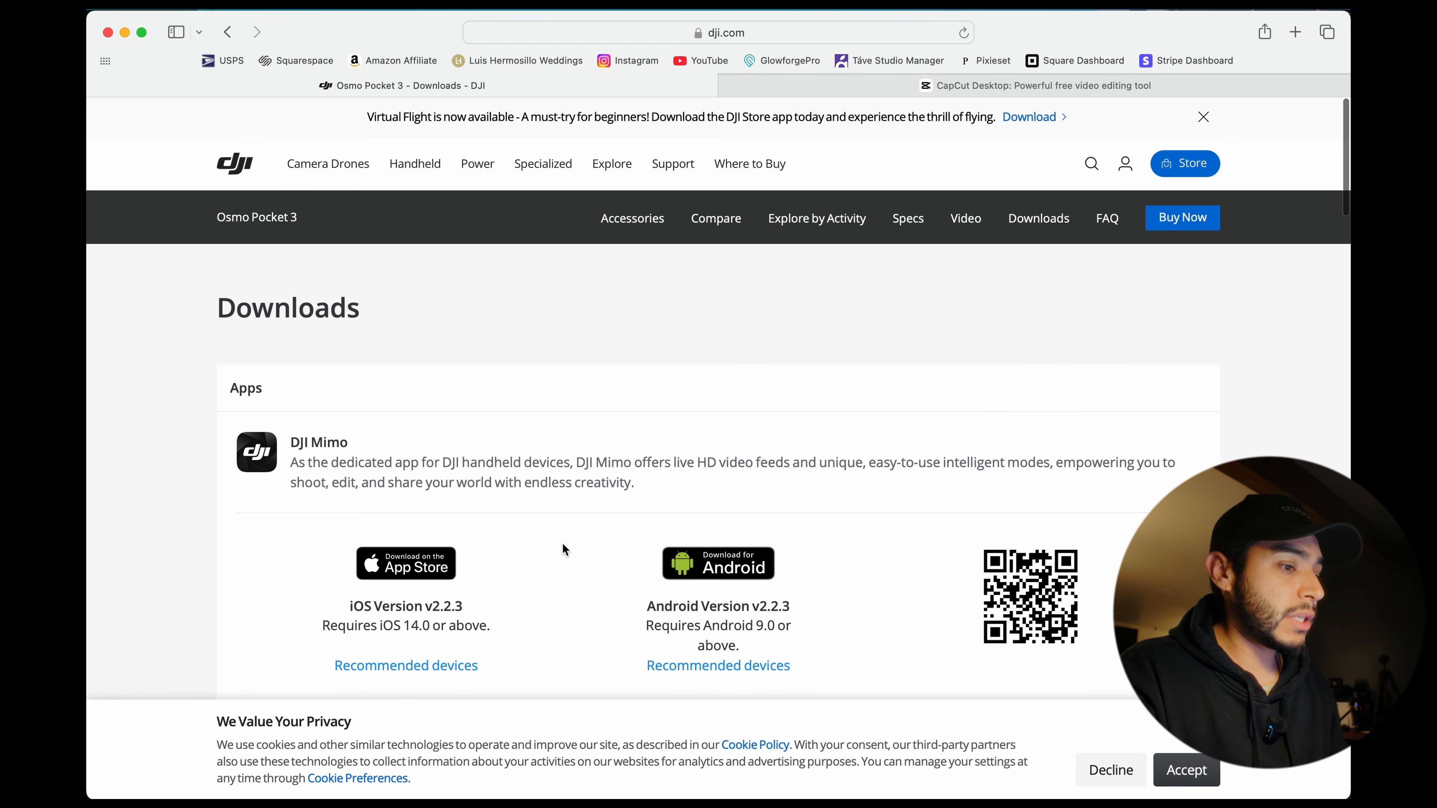
scroll(563, 544, "down", 15)
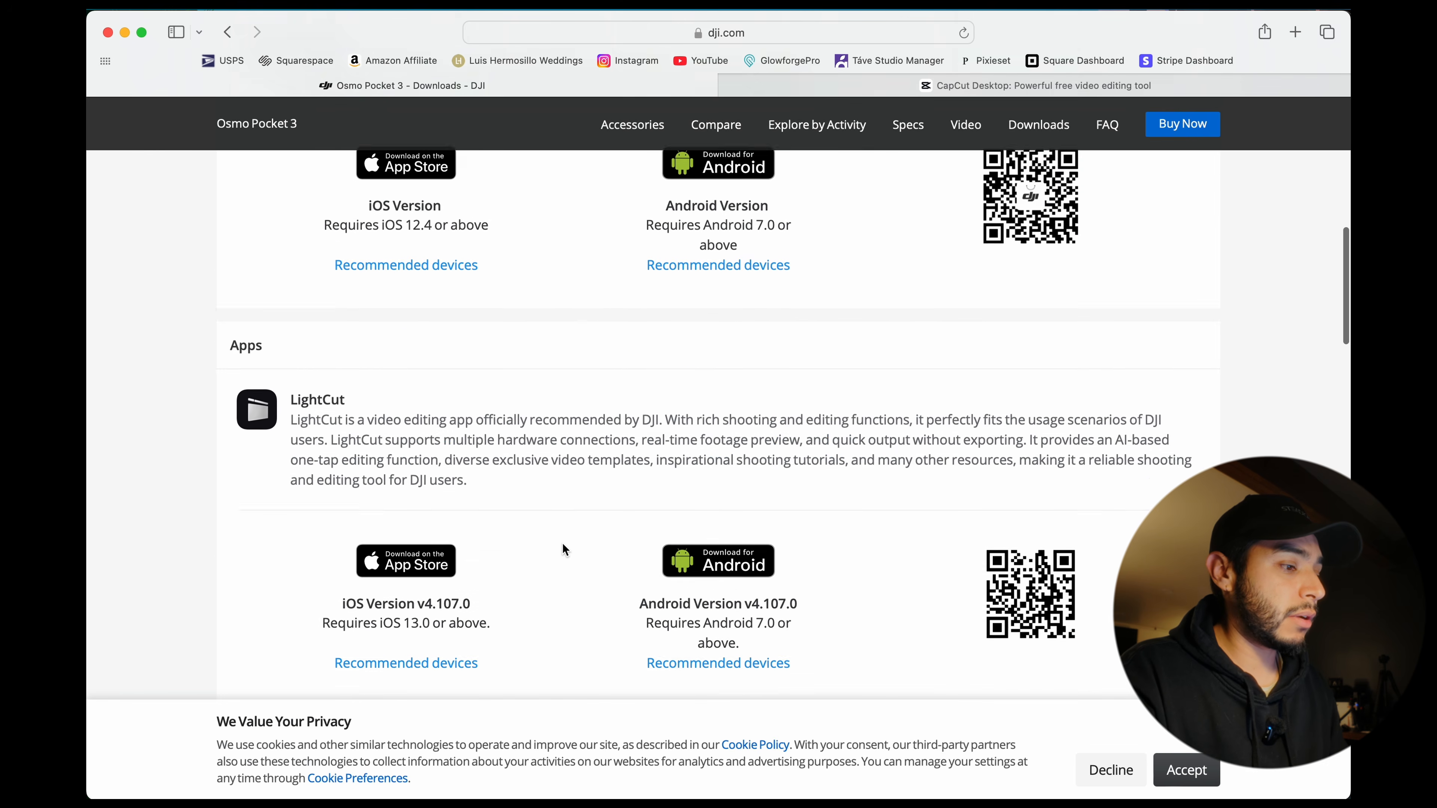
scroll(562, 549, "down", 8)
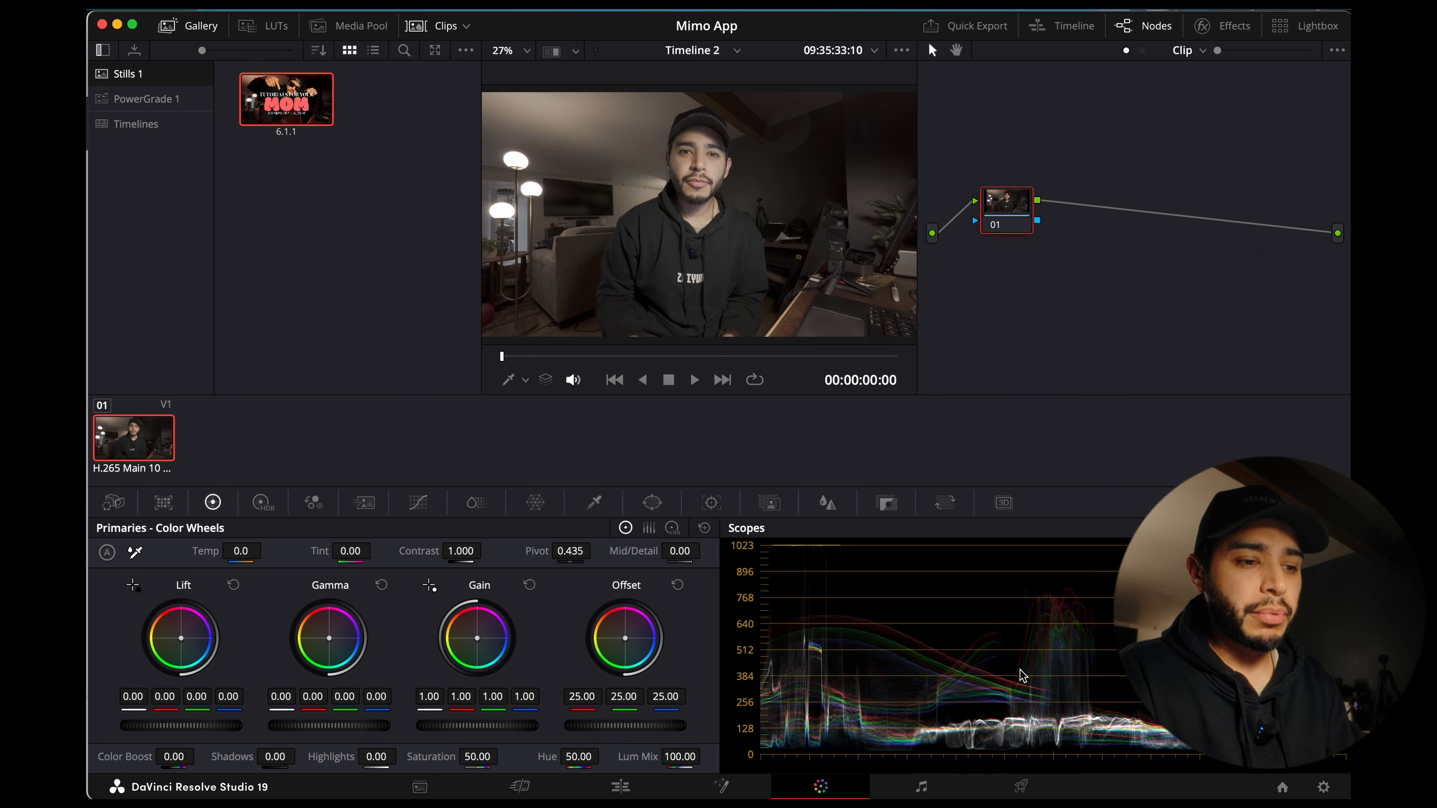
Step: Back in DaVinci Resolve, show the LUT library, reveal its main folder in Finder to look through it, and close that window
mouse_move(1146, 772)
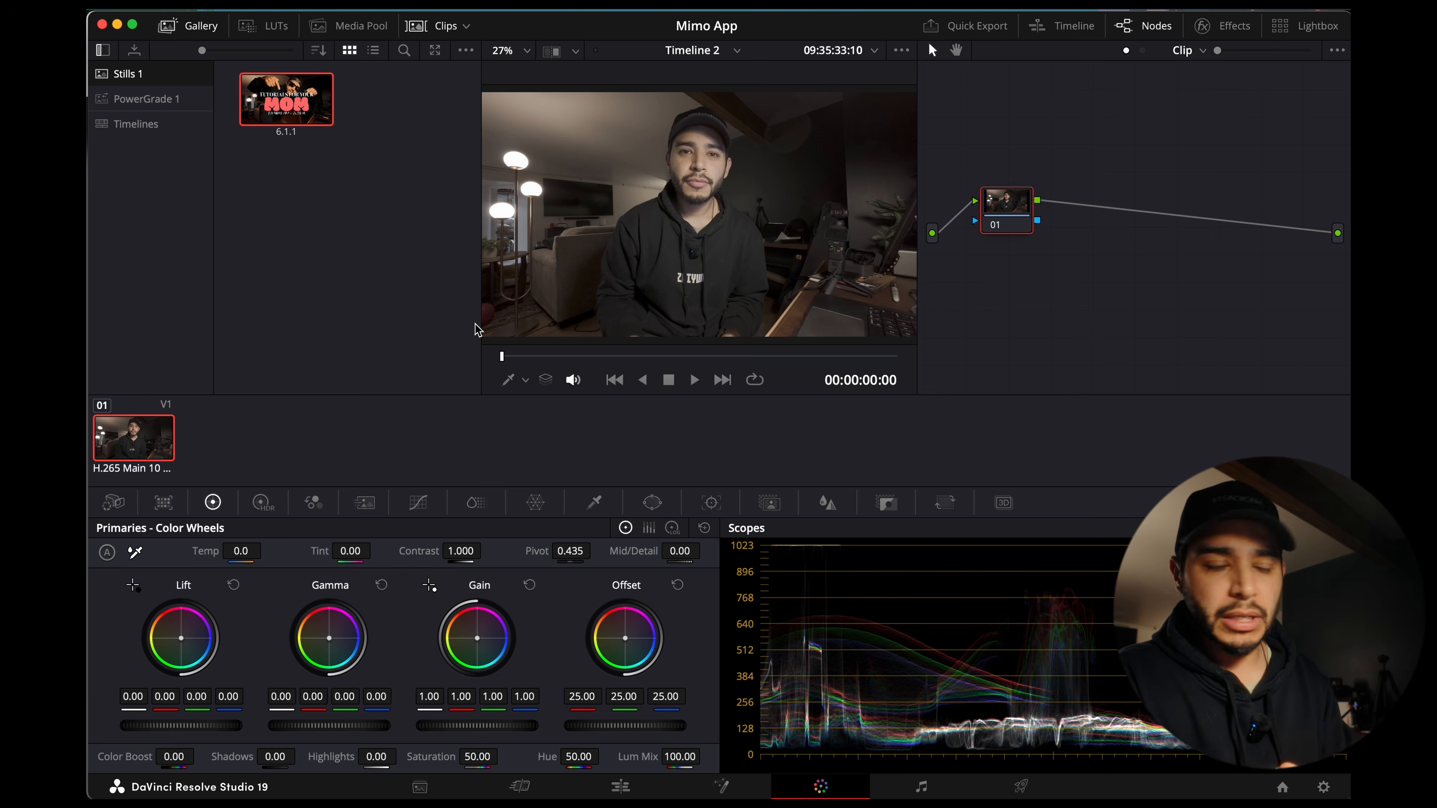
left_click(283, 30)
left_click(140, 72)
double_click(140, 73)
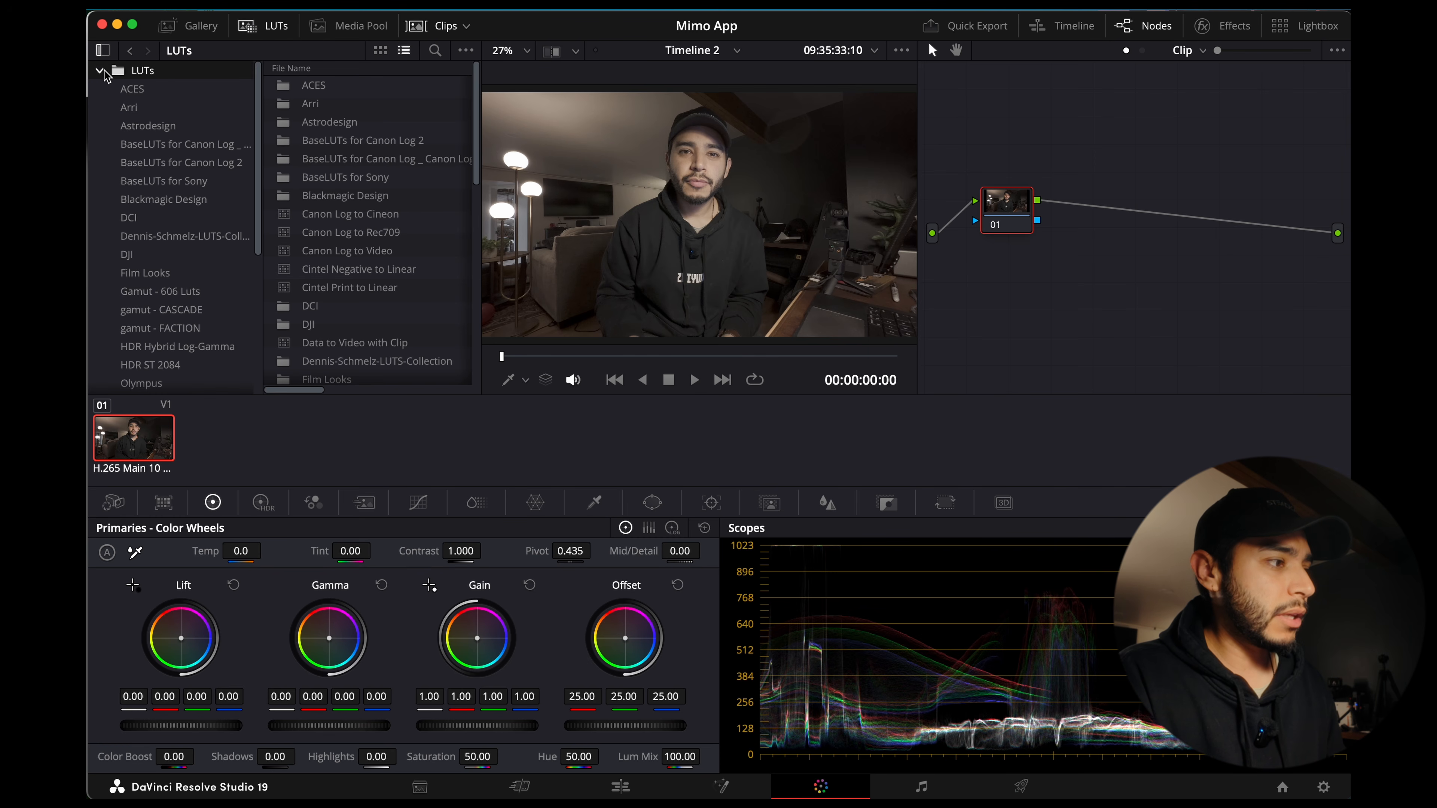
right_click(143, 76)
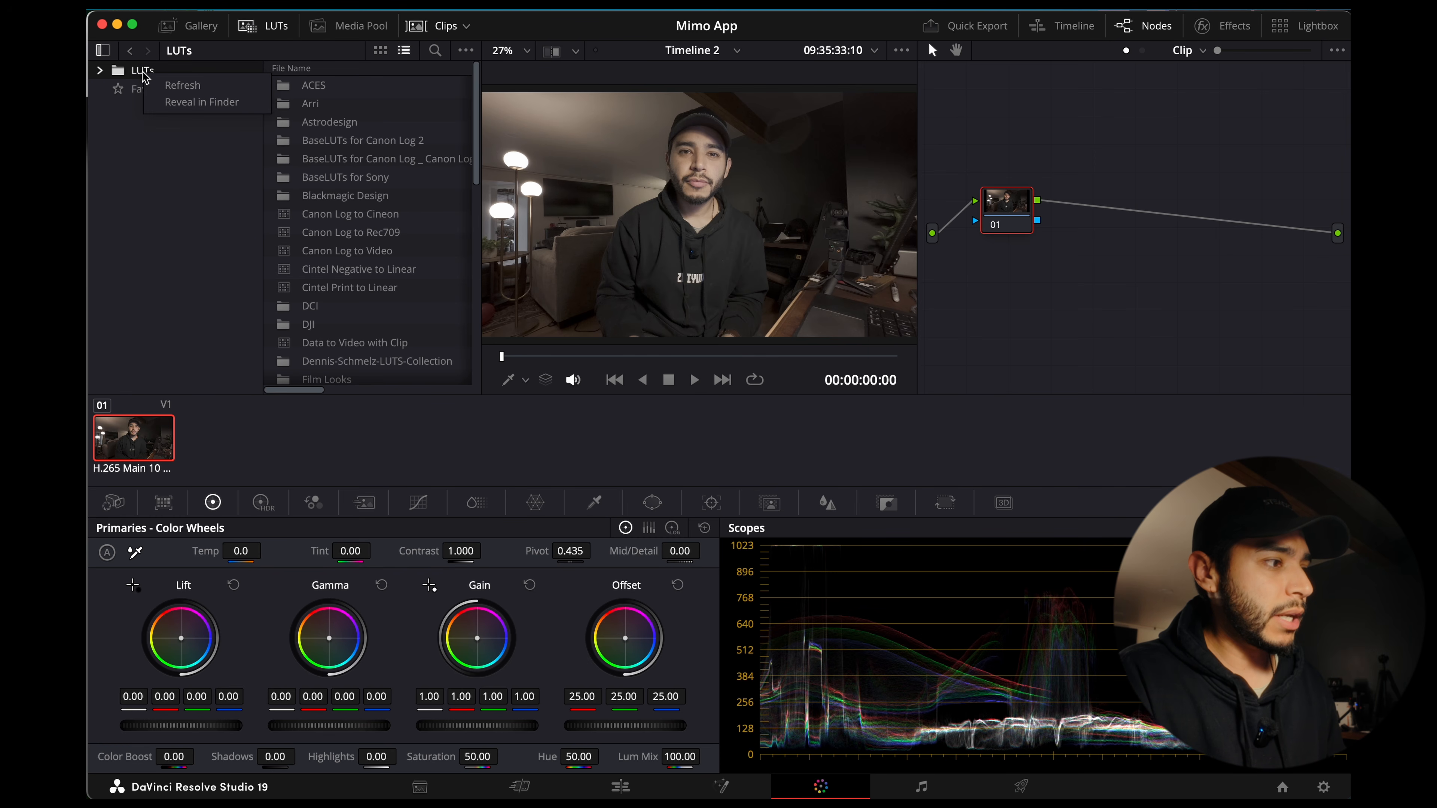
left_click(184, 103)
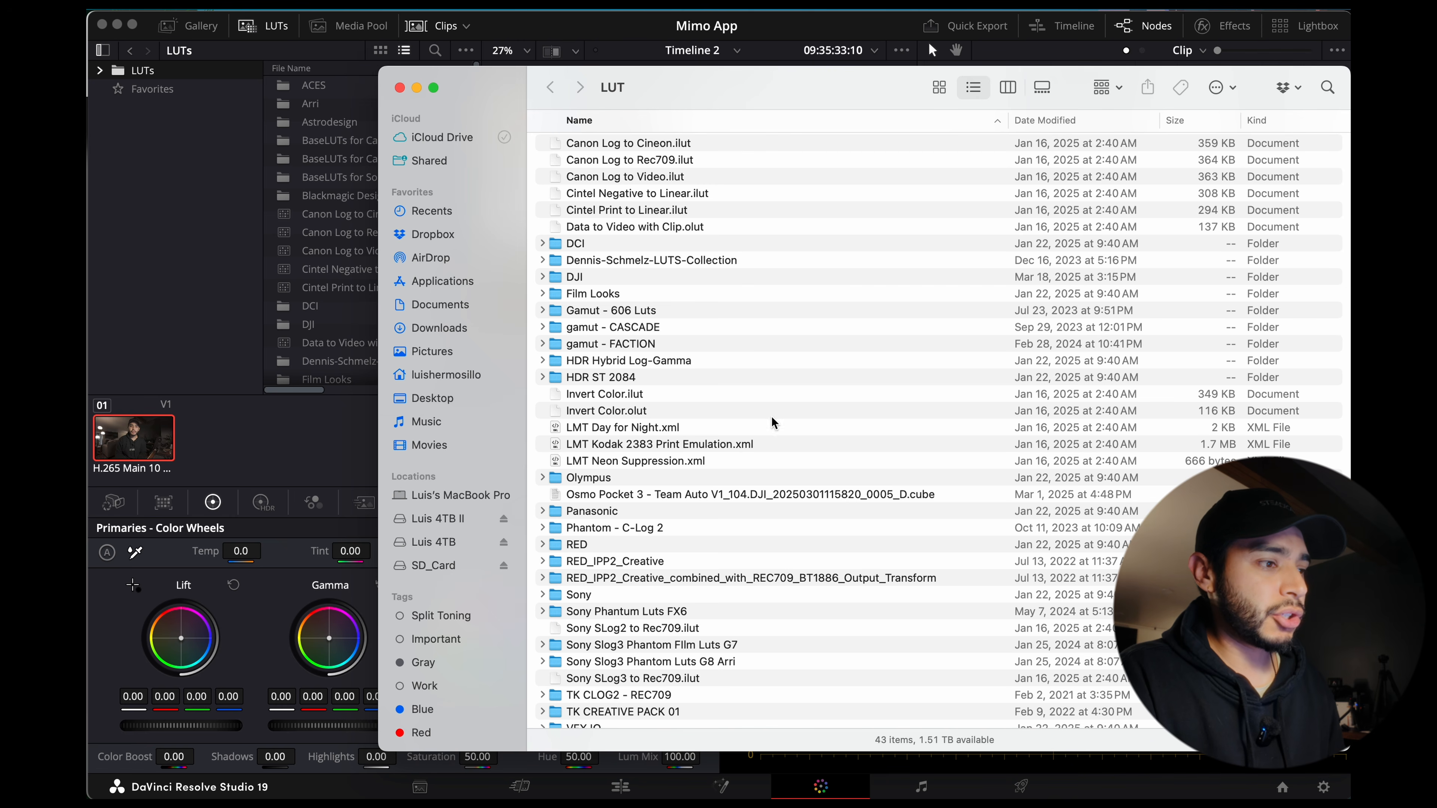
scroll(678, 174, "up", 4)
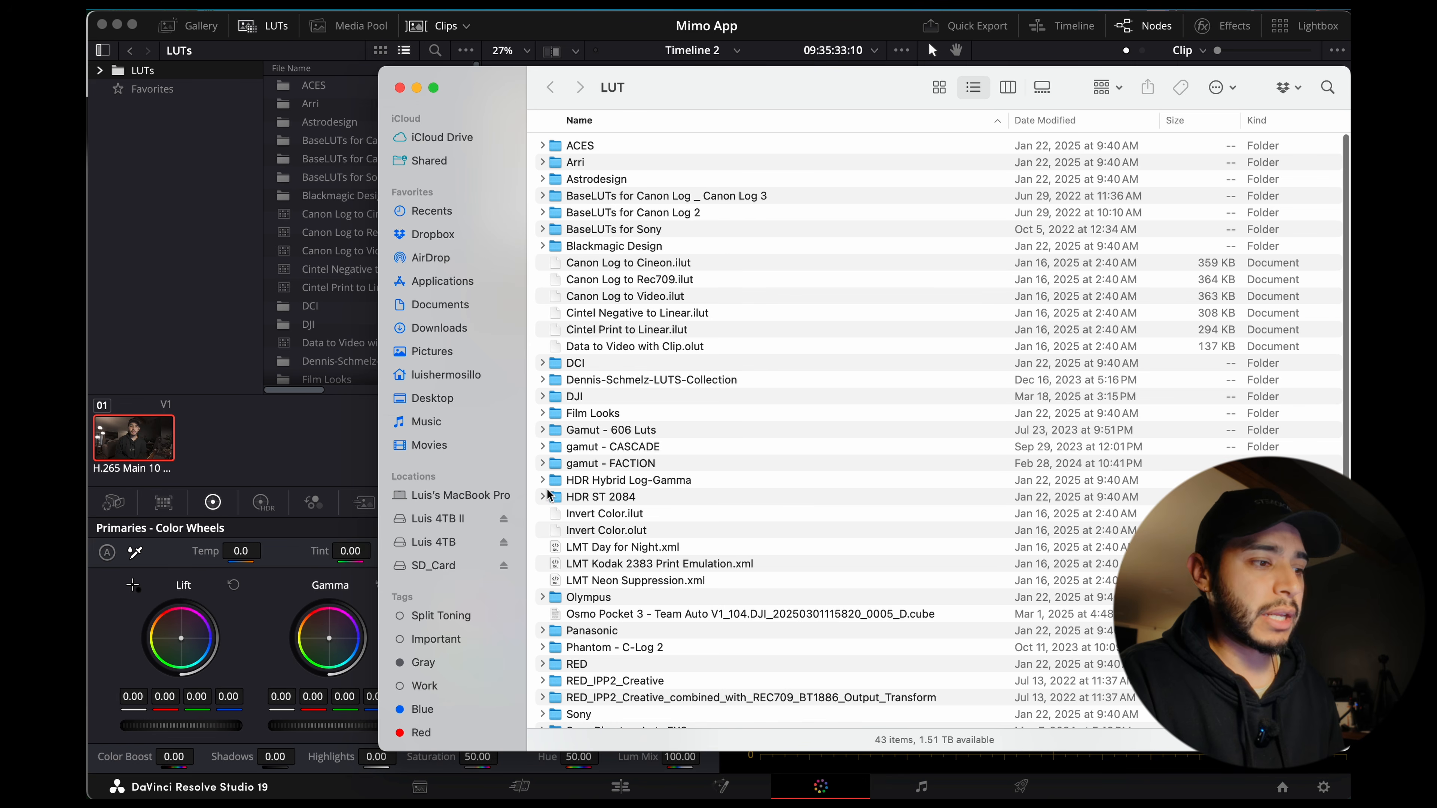
left_click(399, 88)
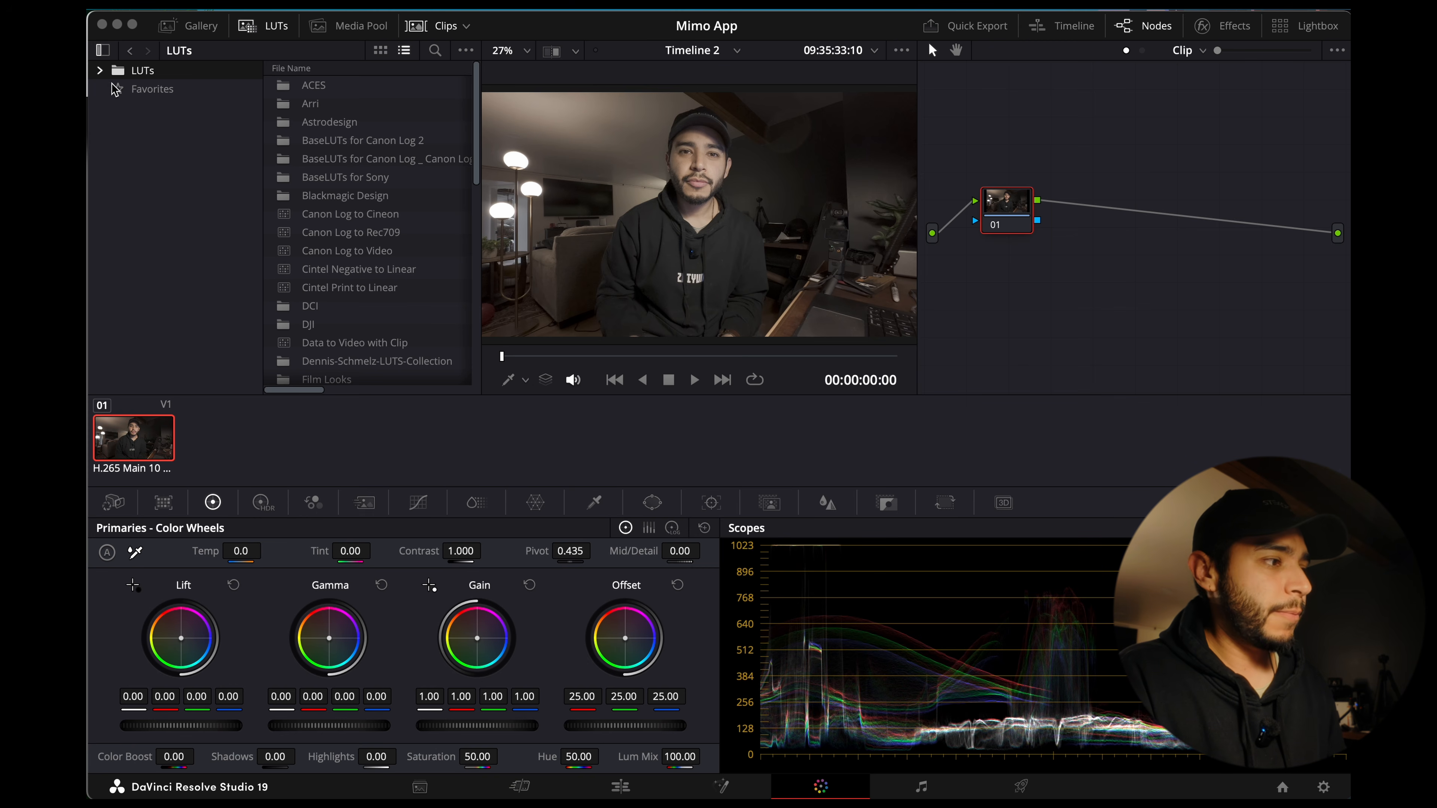
Step: Open the DJI folder in the LUT library, hide the folder list and look through the available DJI LUTs
left_click(100, 70)
left_click(127, 256)
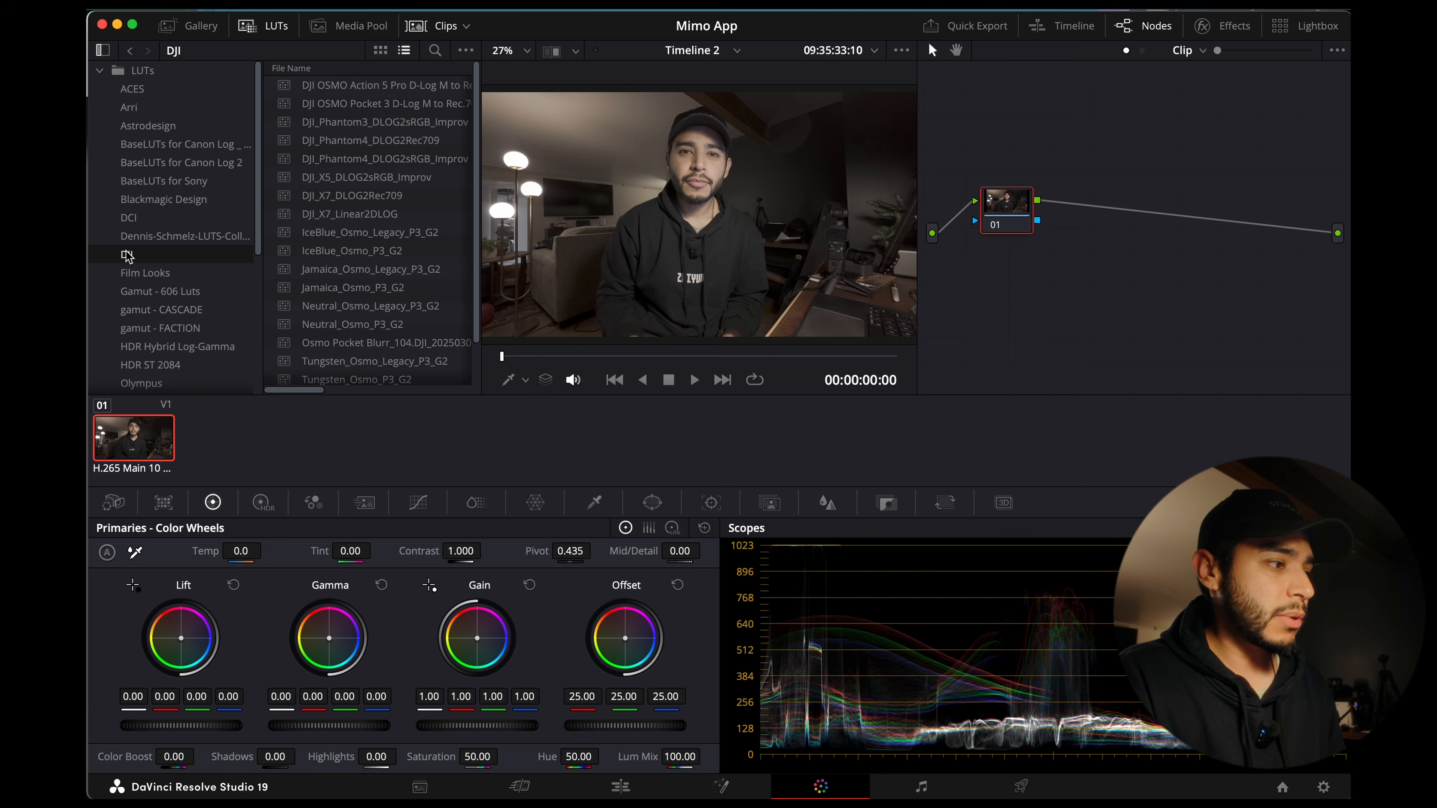
left_click(103, 50)
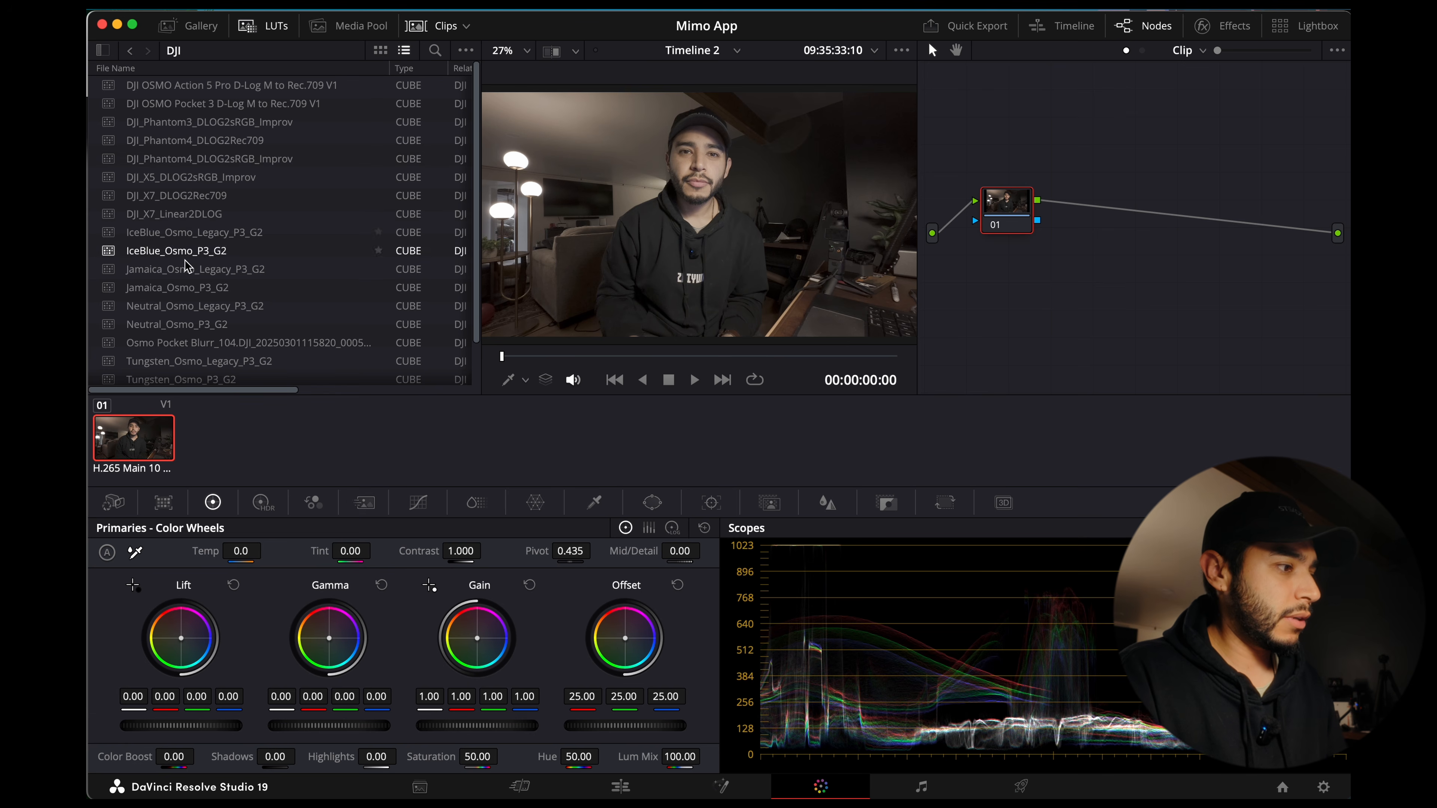
scroll(208, 328, "down", 2)
scroll(208, 333, "up", 2)
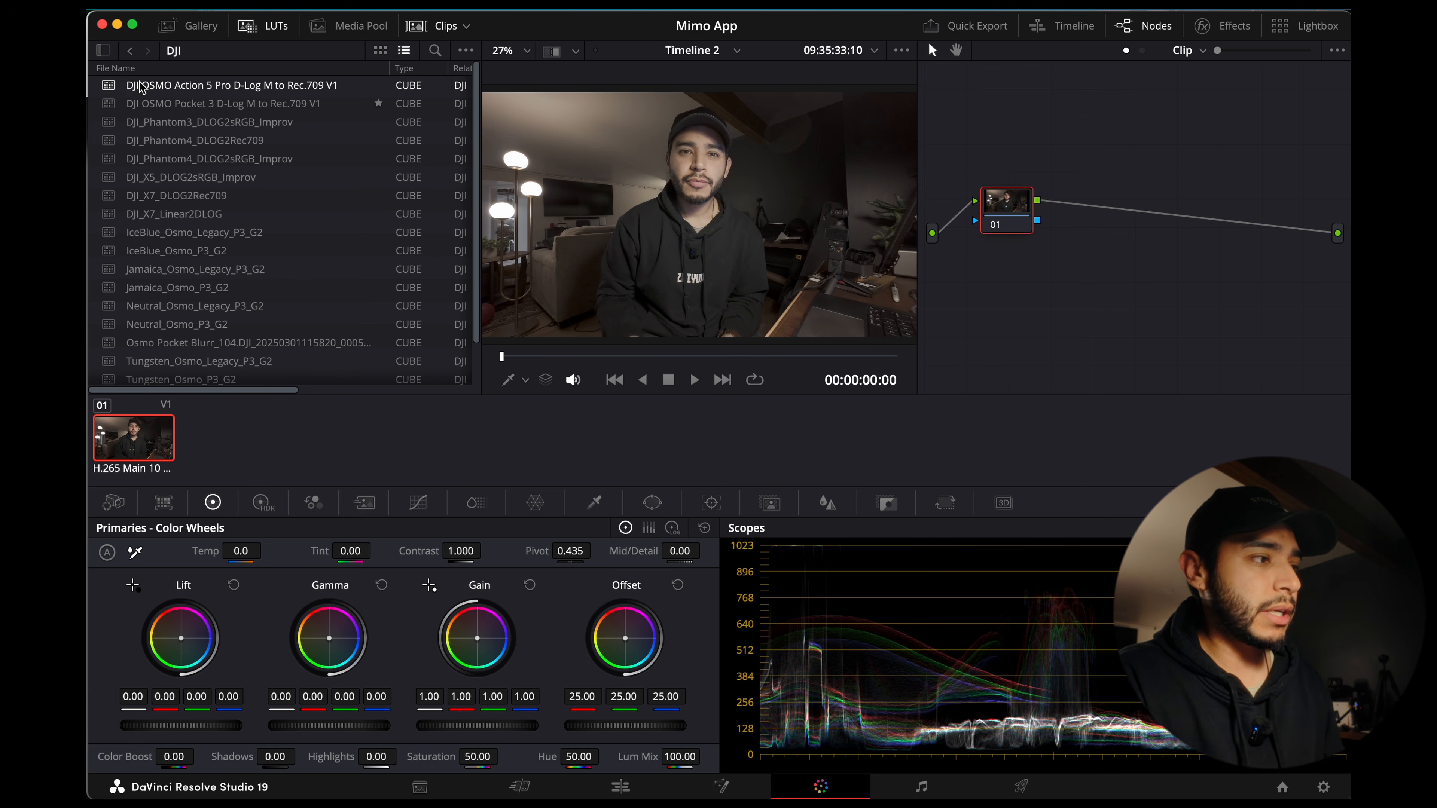
Step: Refresh the main LUTs folder, reopen the DJI folder and hide the folder list again
left_click(104, 52)
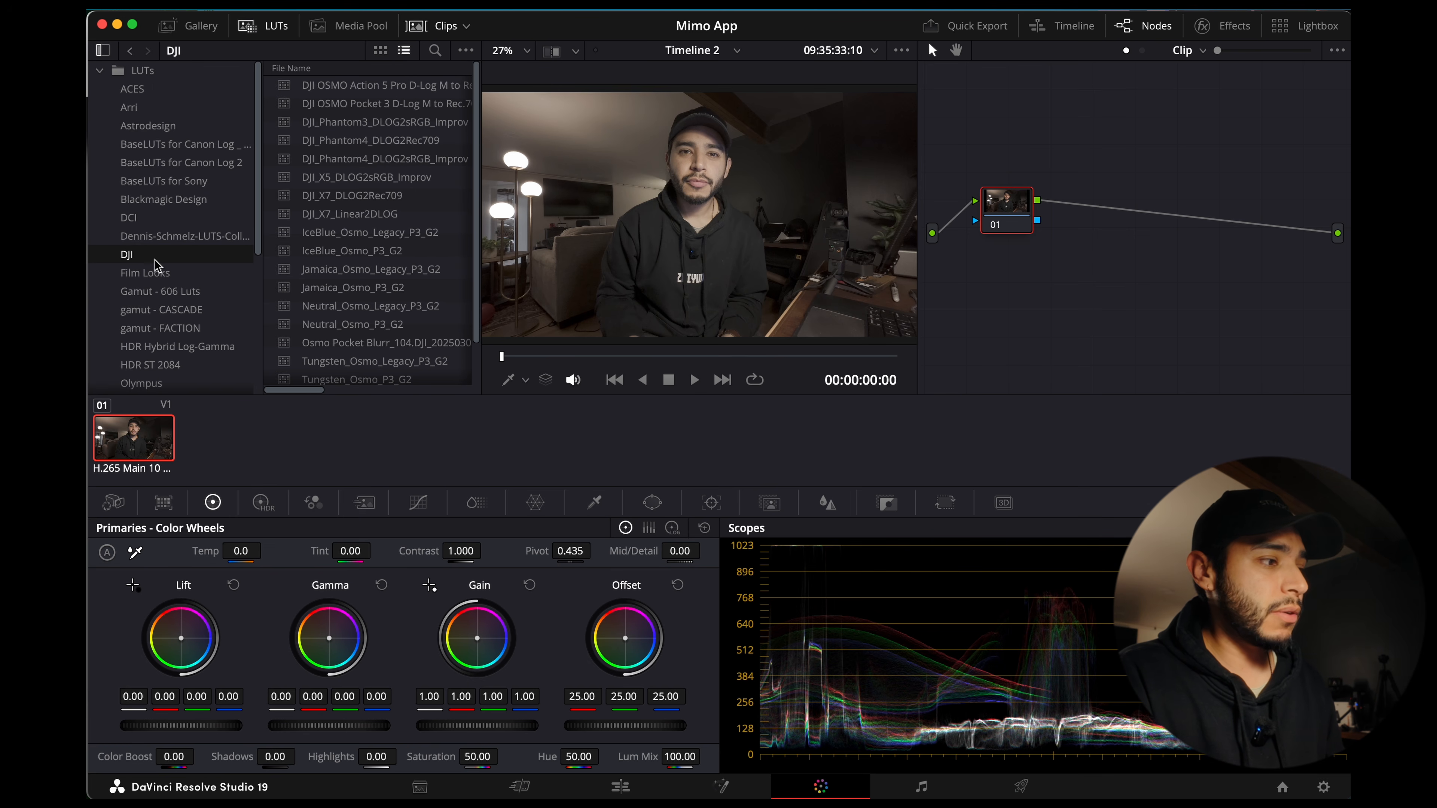
right_click(152, 71)
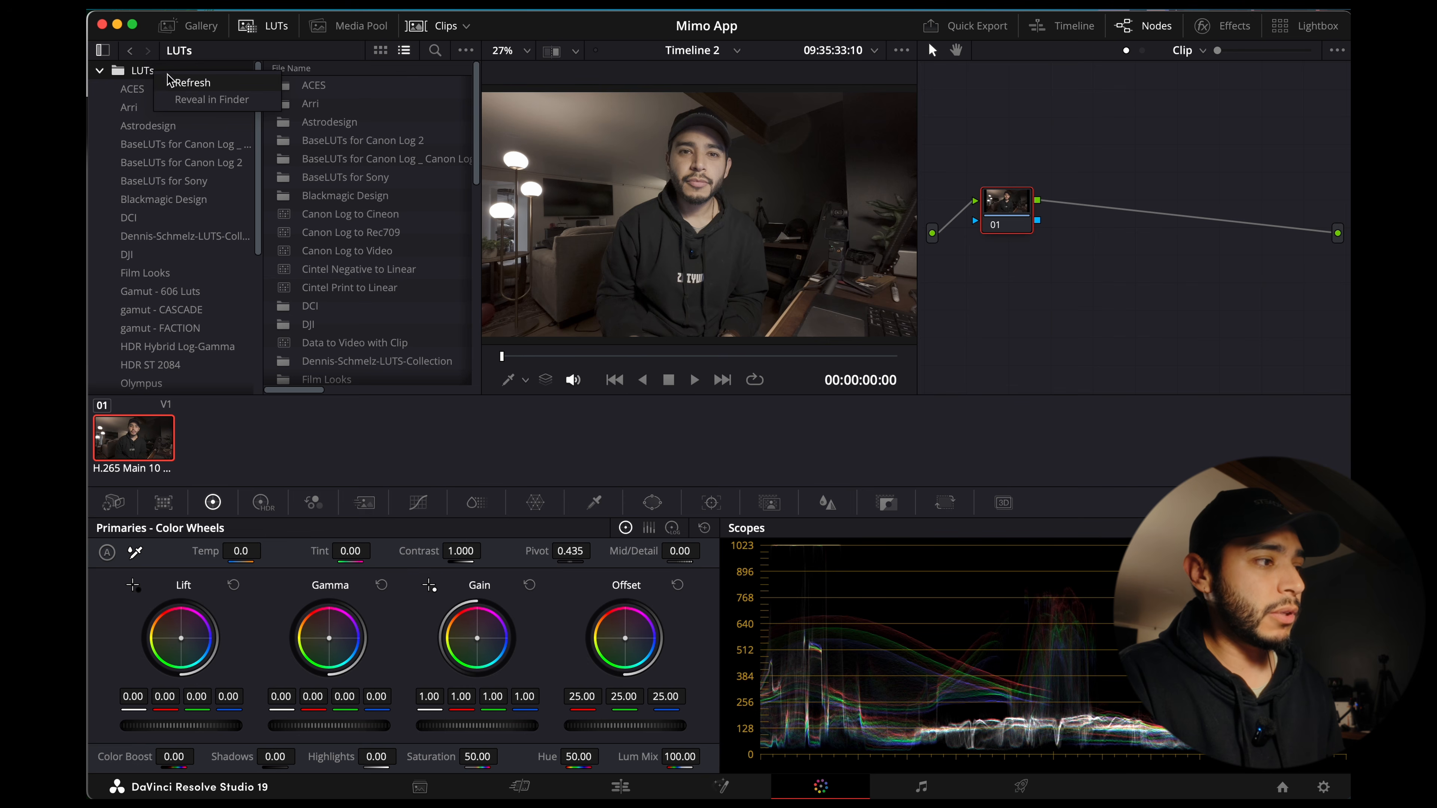
left_click(192, 84)
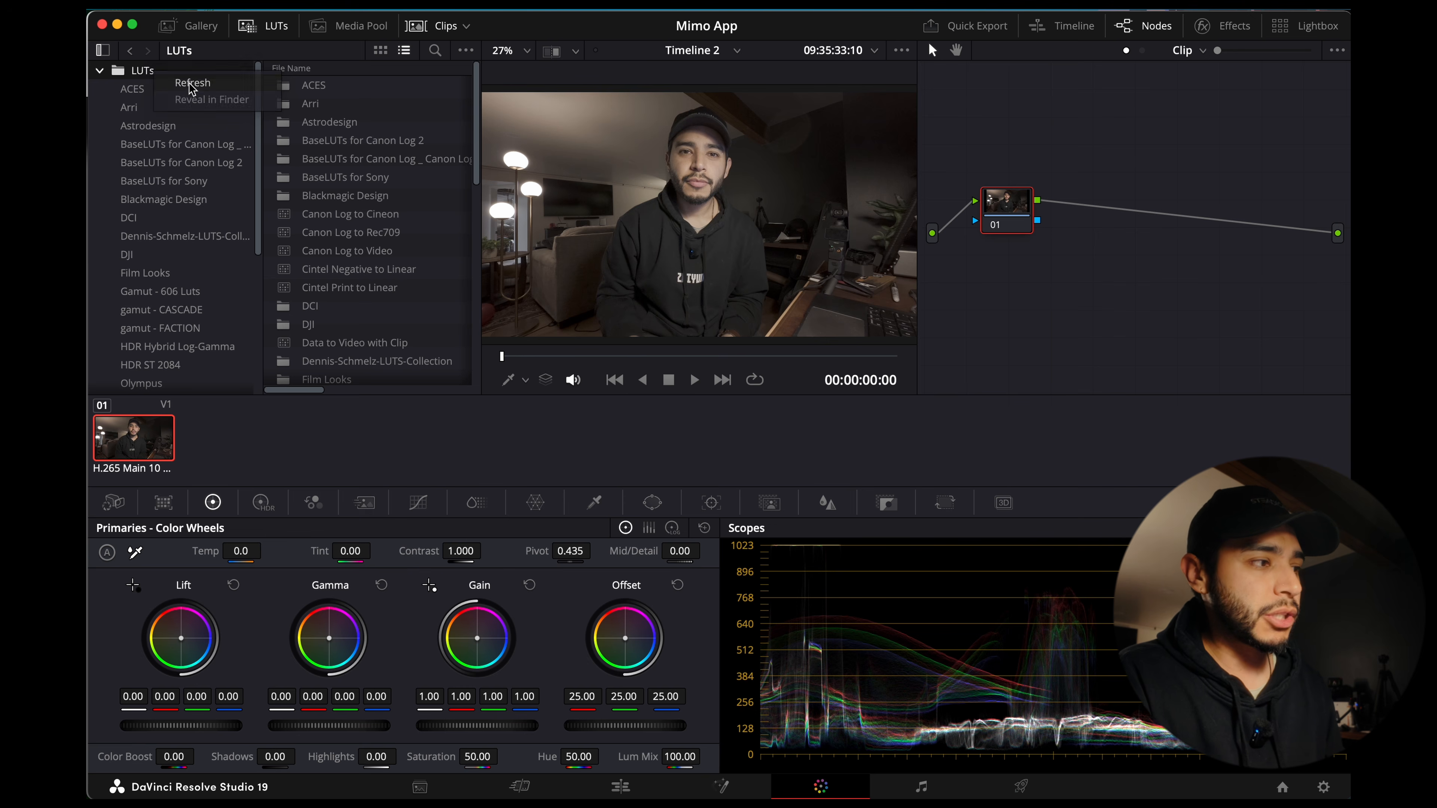
left_click(130, 255)
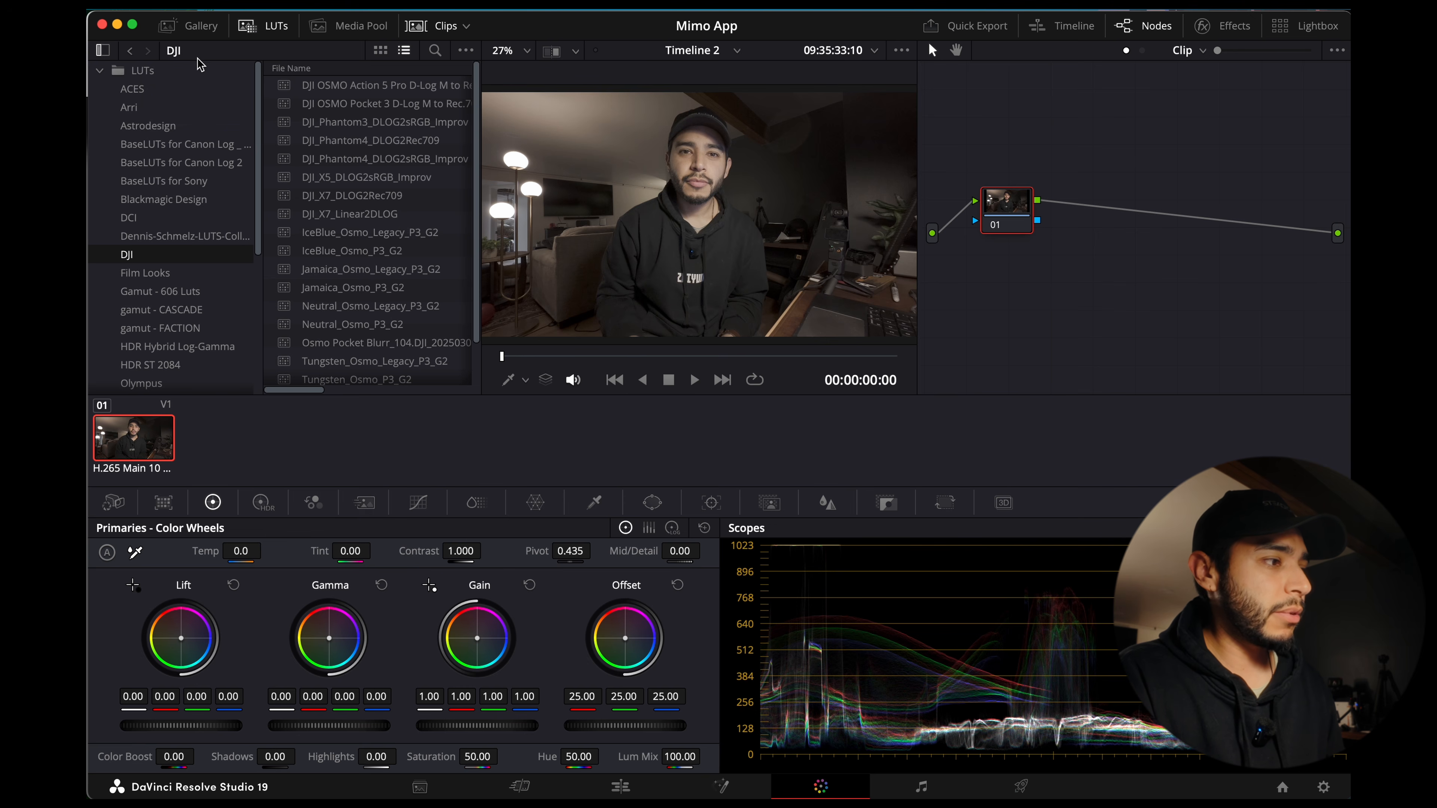
left_click(104, 50)
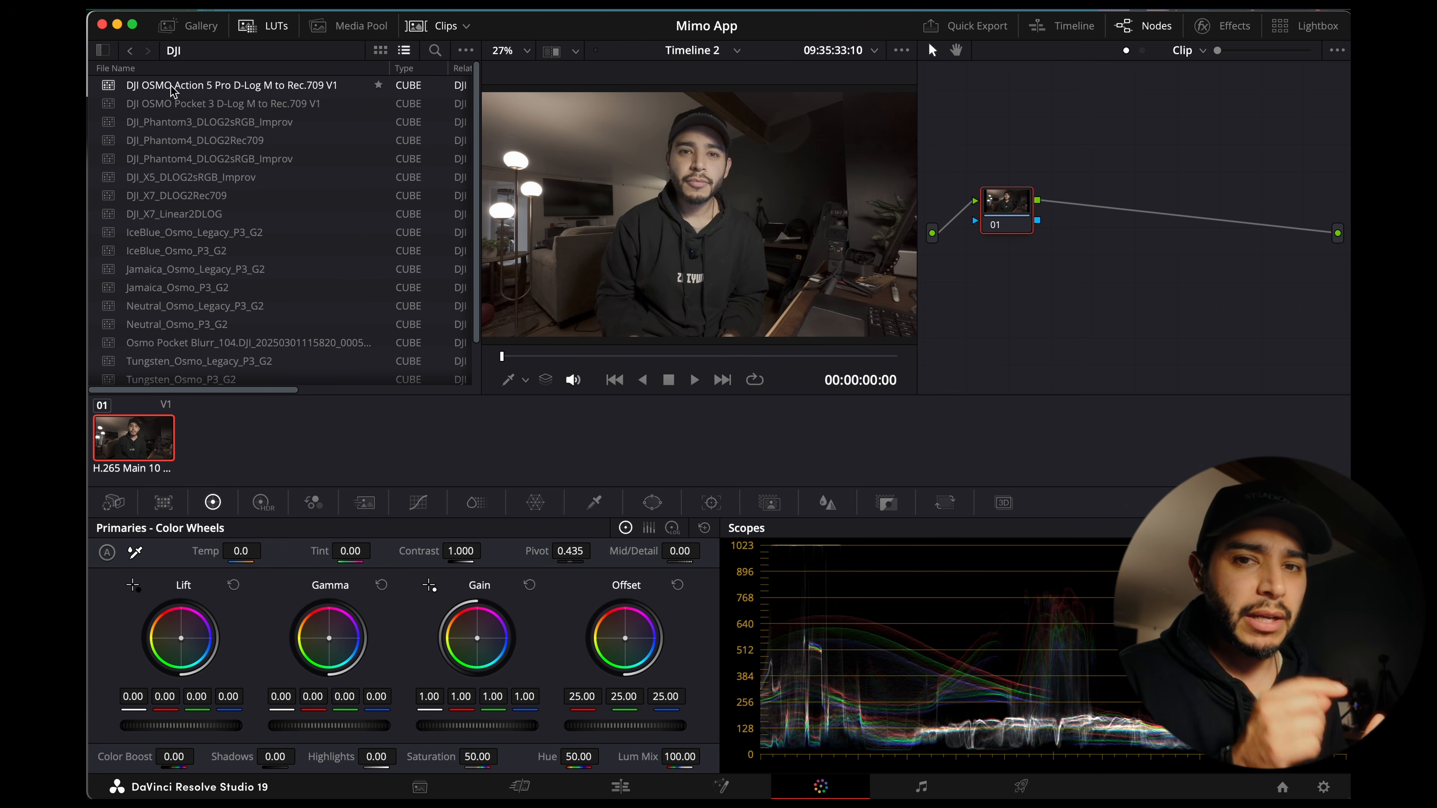
Step: Apply the DJI OSMO Pocket 3 D-Log M to Rec.709 V1 LUT to node 01
left_click_drag(171, 86, 236, 87)
left_click(226, 105)
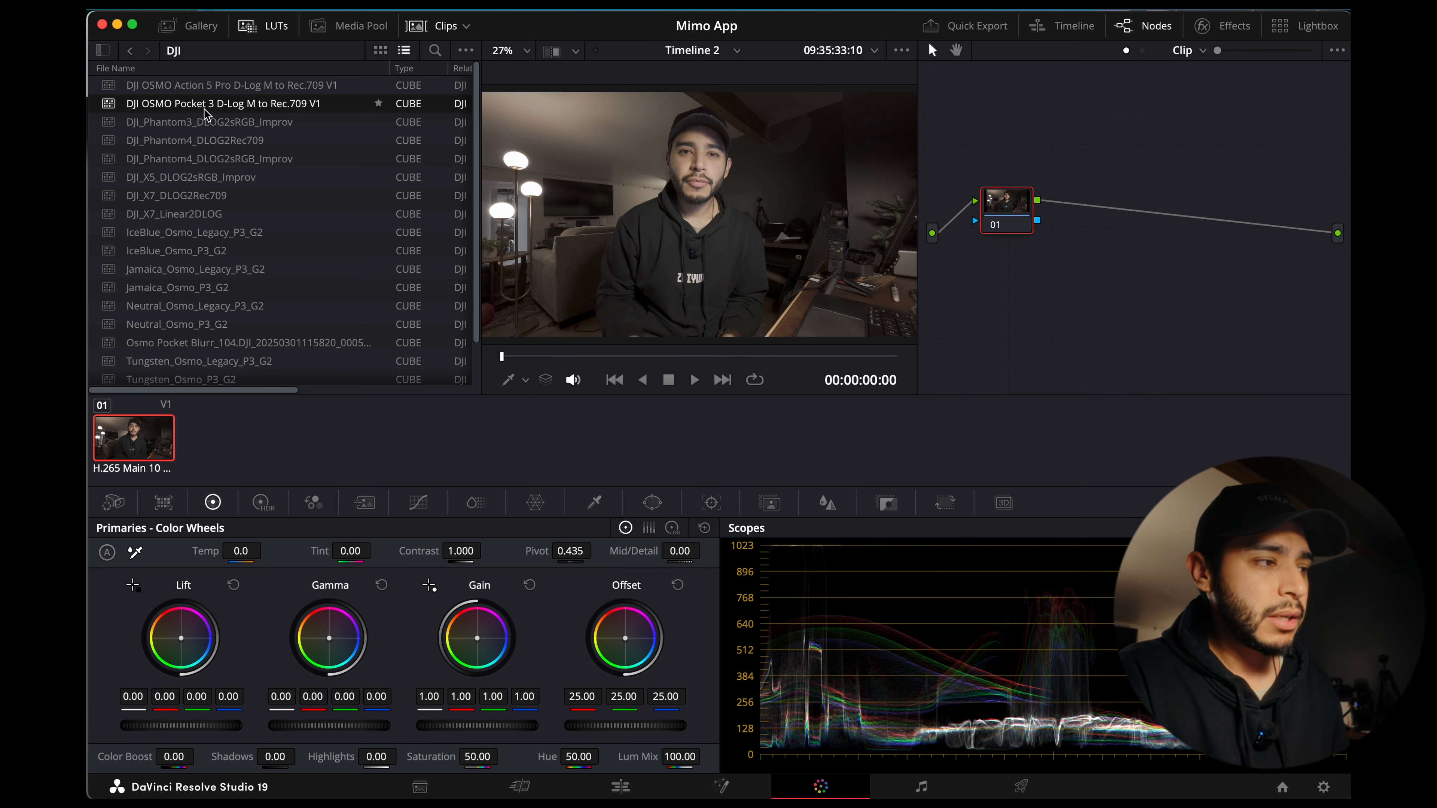
left_click_drag(204, 115, 1007, 214)
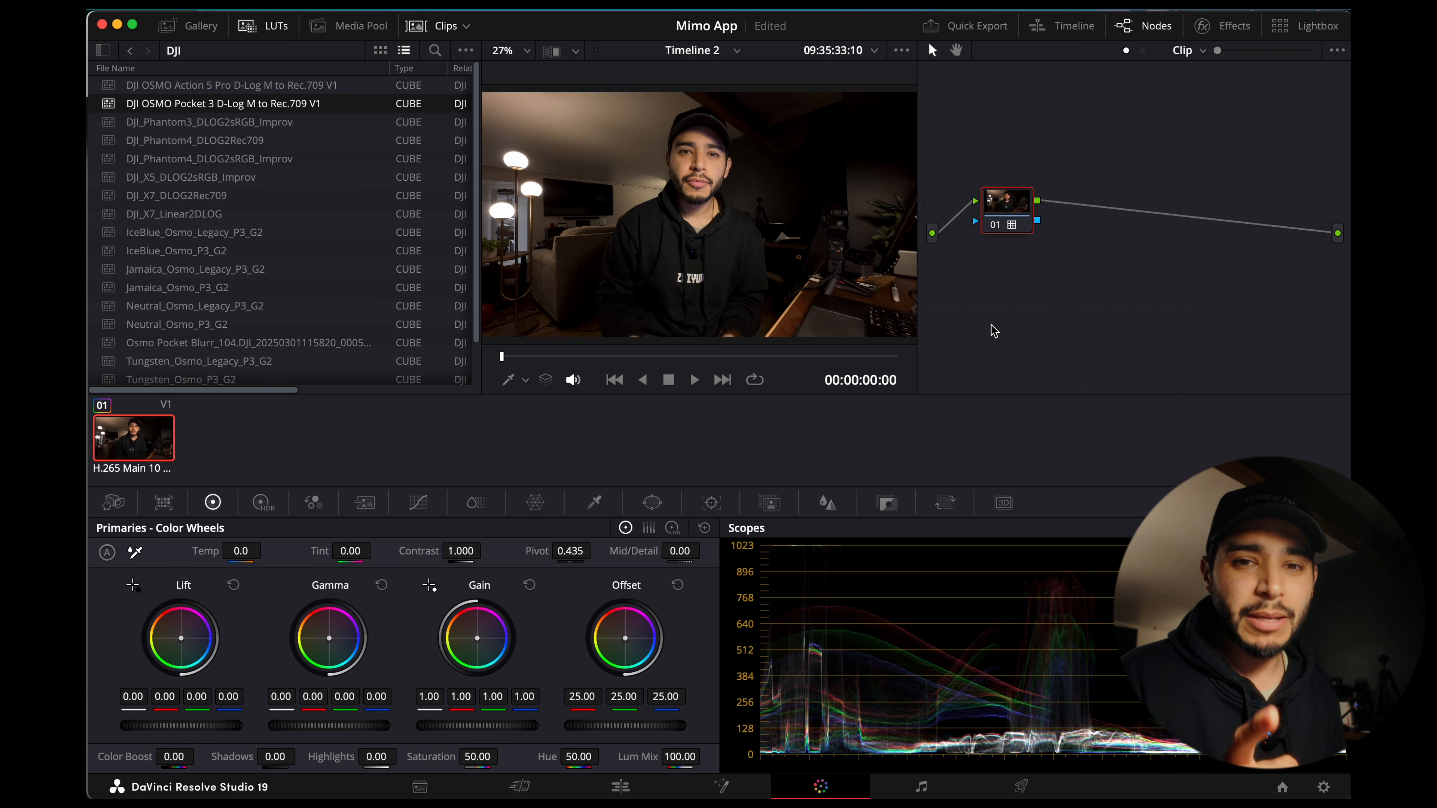
Step: Add a serial node before the LUT node, space the two nodes apart in the graph and select the new one
left_click_drag(1005, 206, 1043, 221)
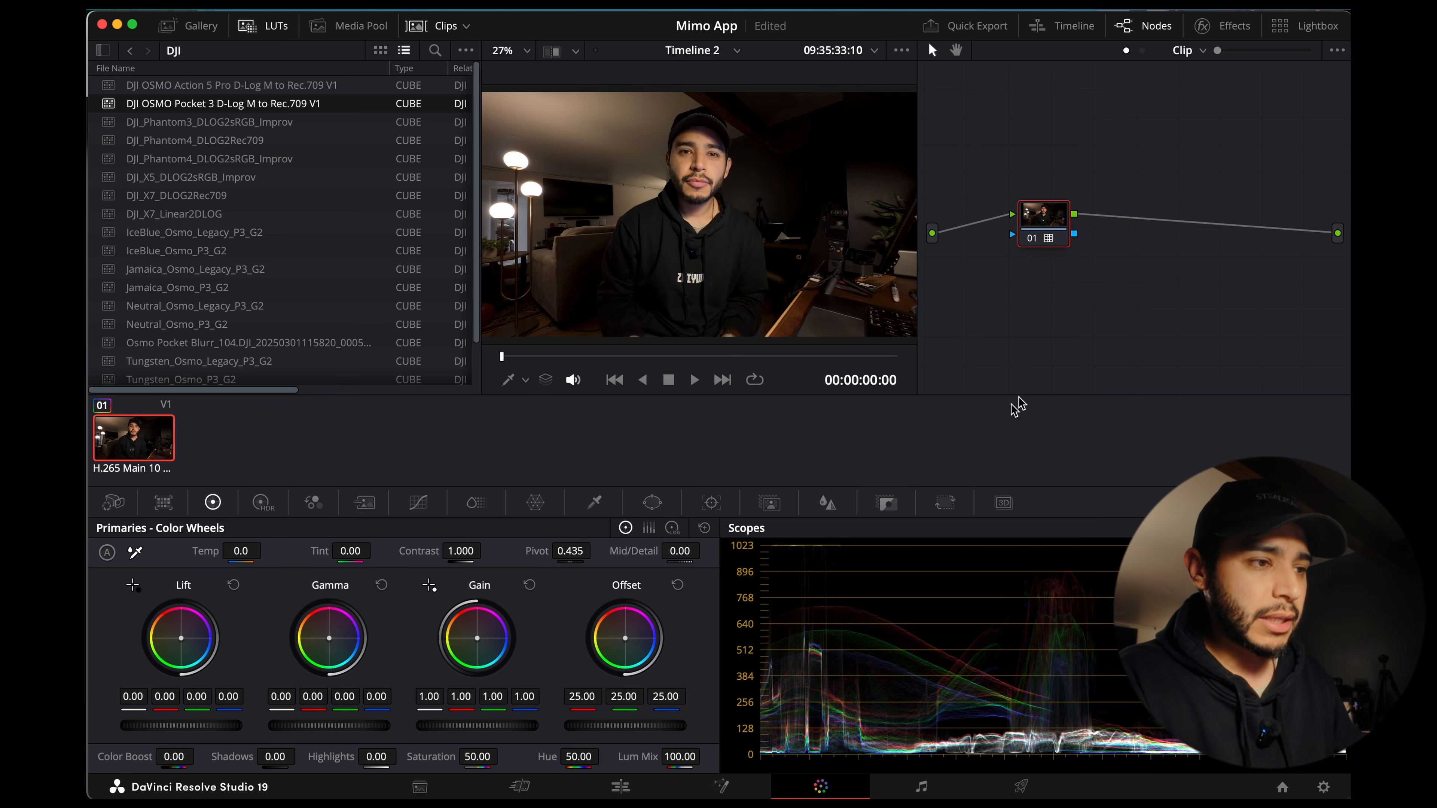
left_click_drag(1044, 225, 1061, 221)
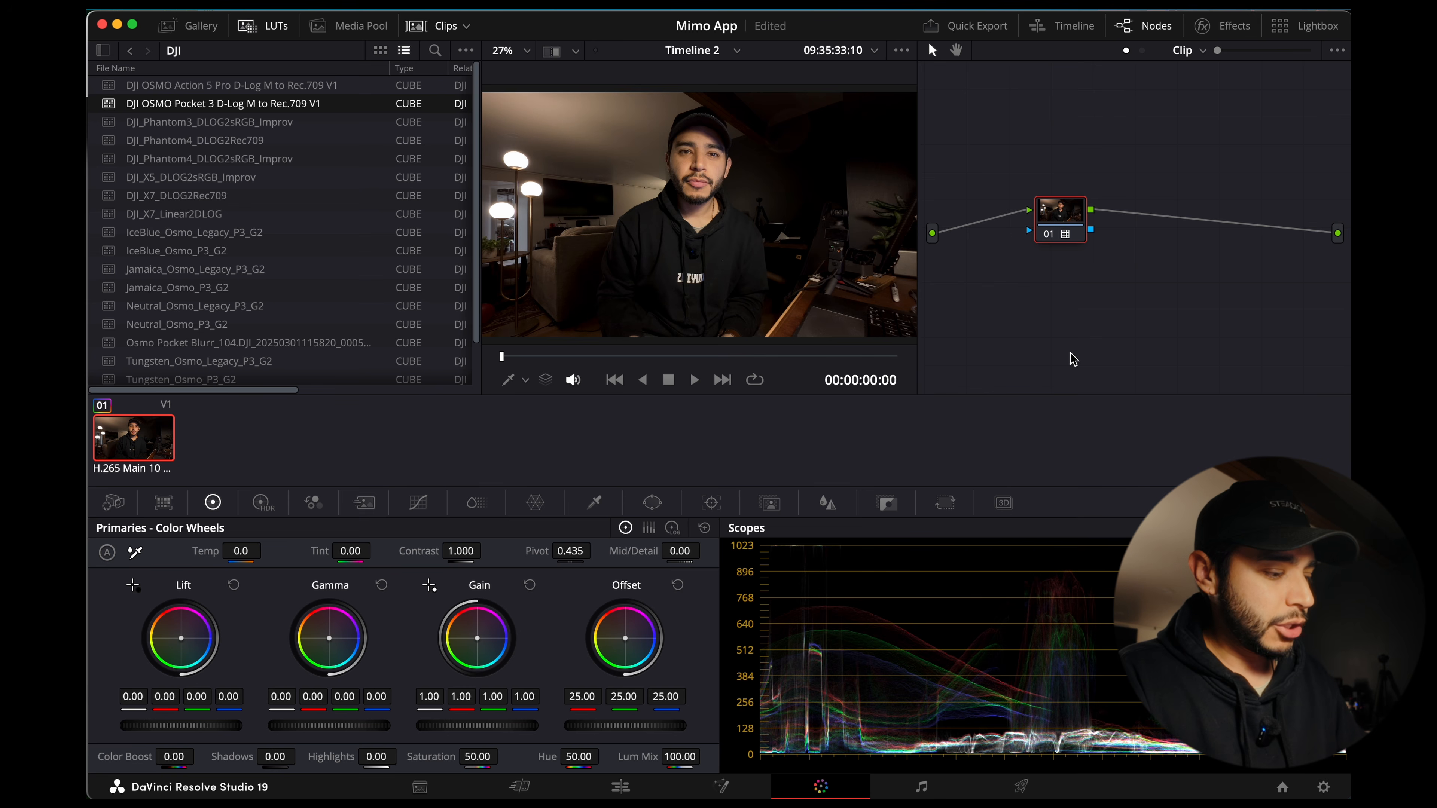
key("shift+s")
left_click_drag(1063, 276, 1035, 275)
left_click_drag(1071, 226, 1146, 282)
left_click(1036, 288)
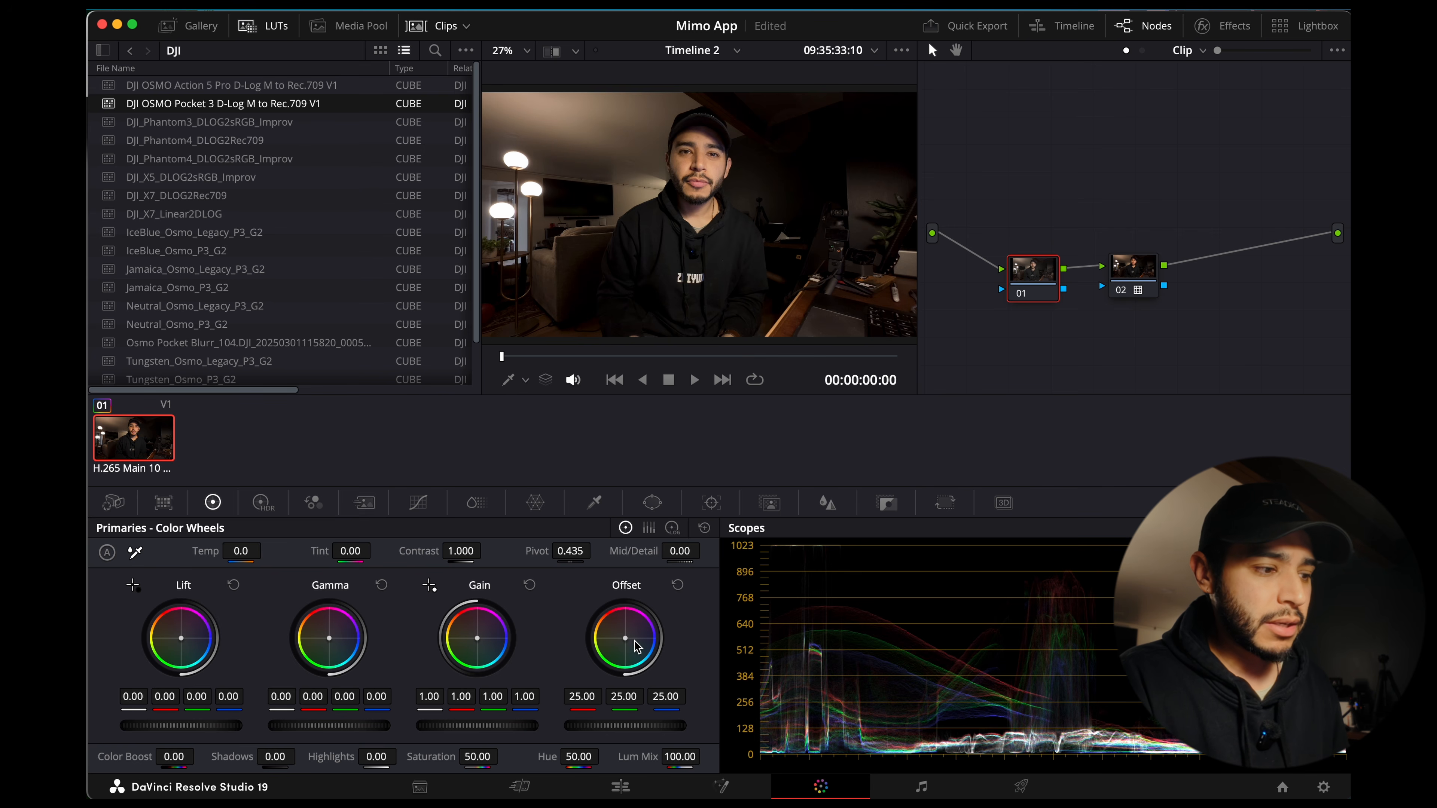
Step: On the node before the LUT, push Offset toward blue (20.50, 25.11, 28.90) and Gain toward orange (red 1.10, green 0.98, blue 0.87)
left_click_drag(626, 642, 629, 645)
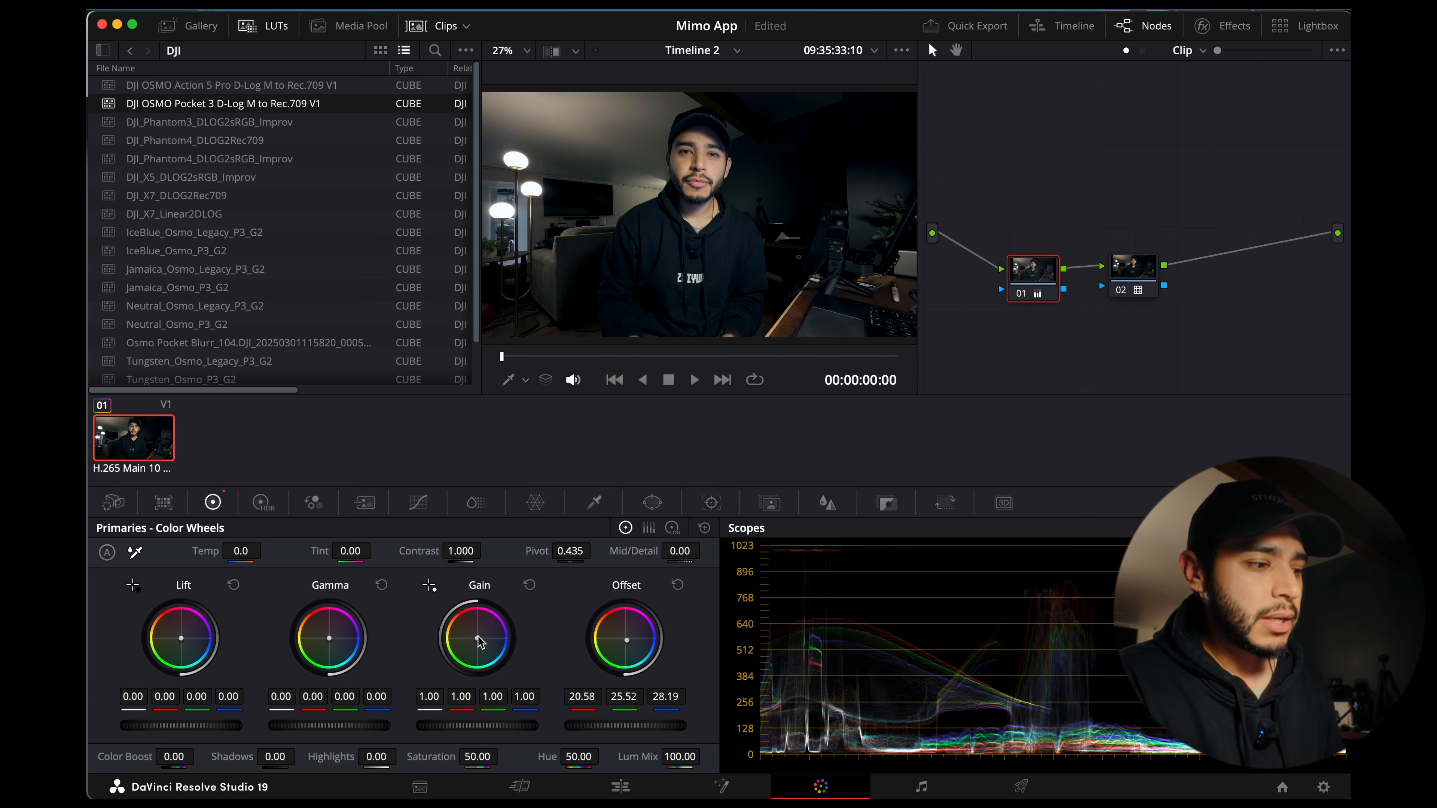
left_click_drag(477, 643, 475, 637)
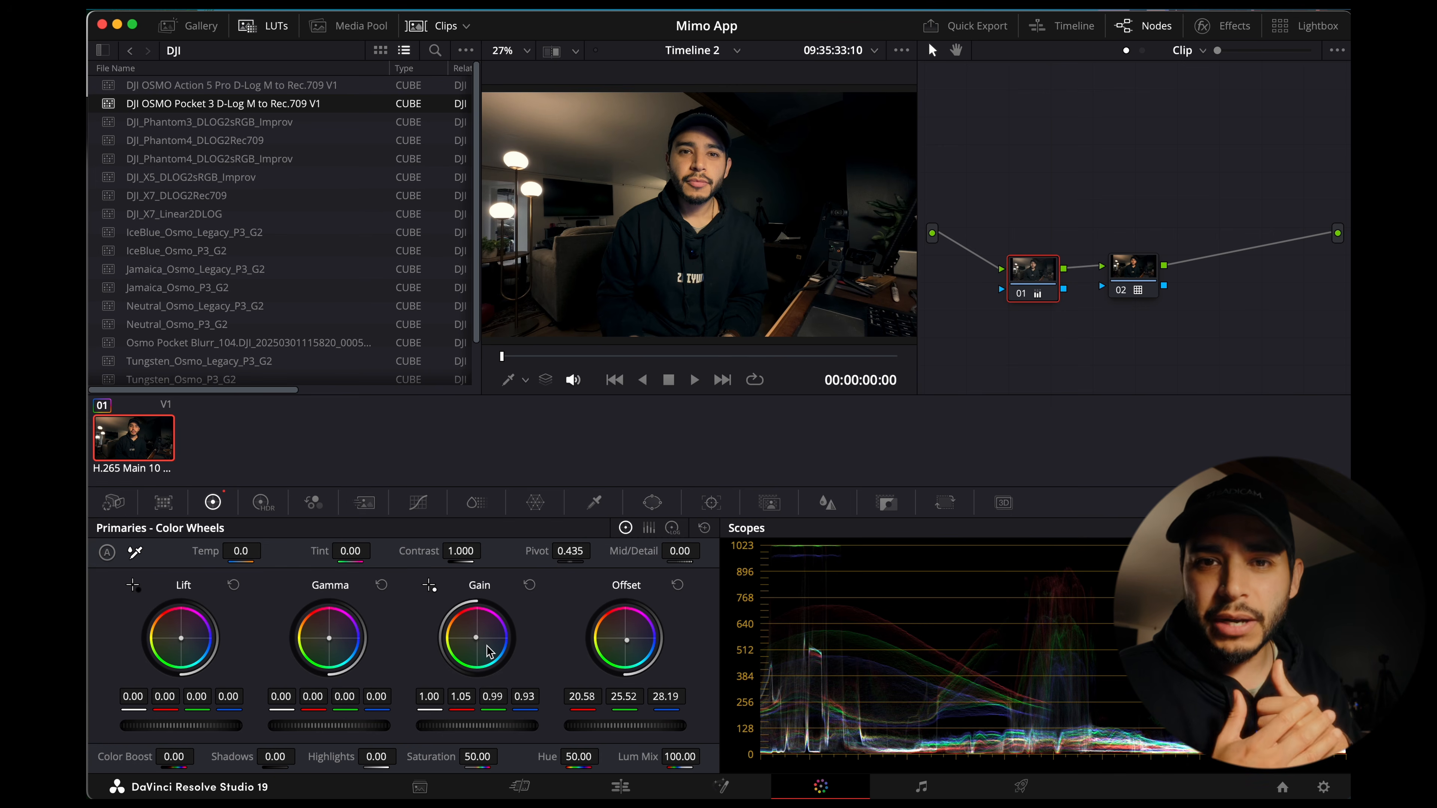
left_click_drag(475, 638, 476, 637)
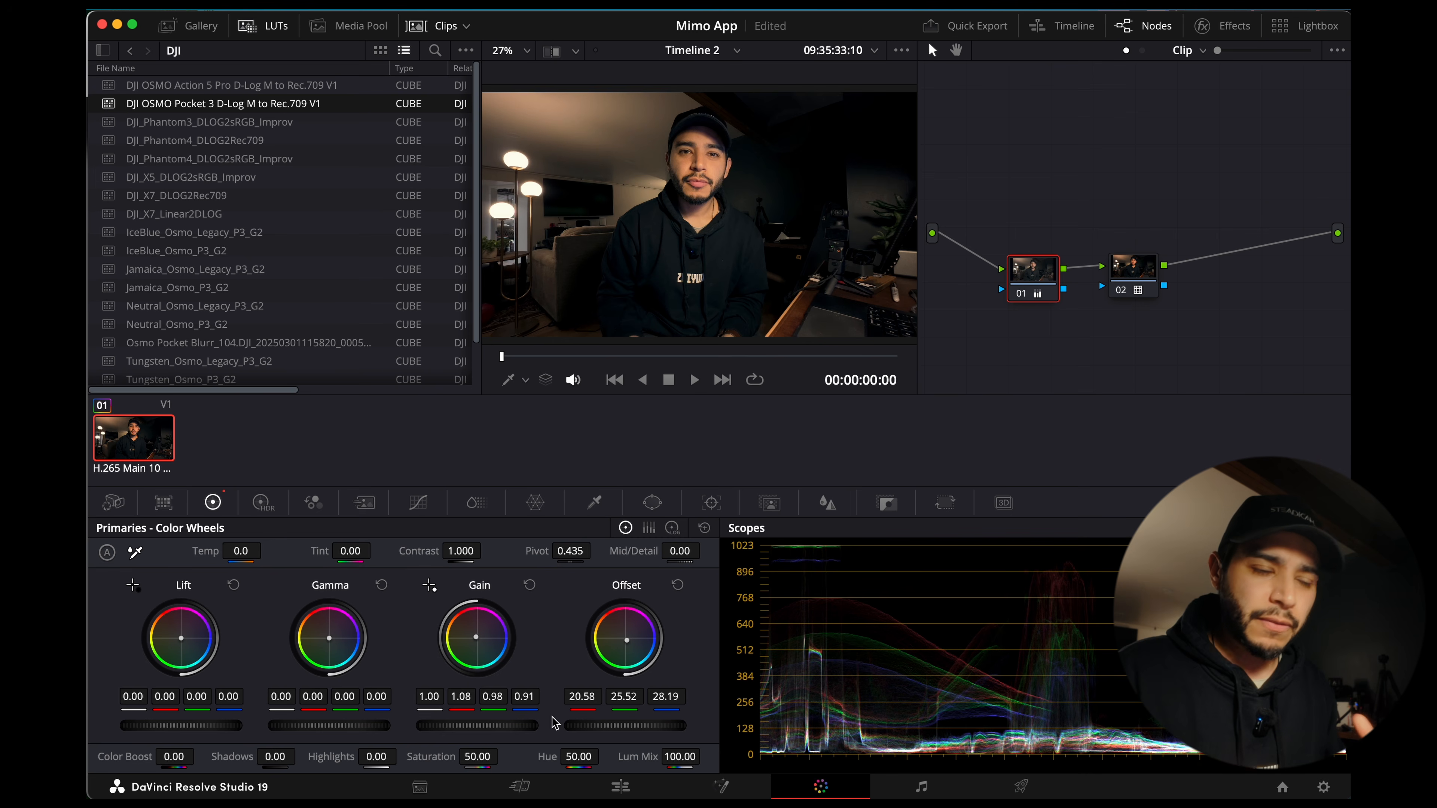
left_click_drag(617, 627, 637, 654)
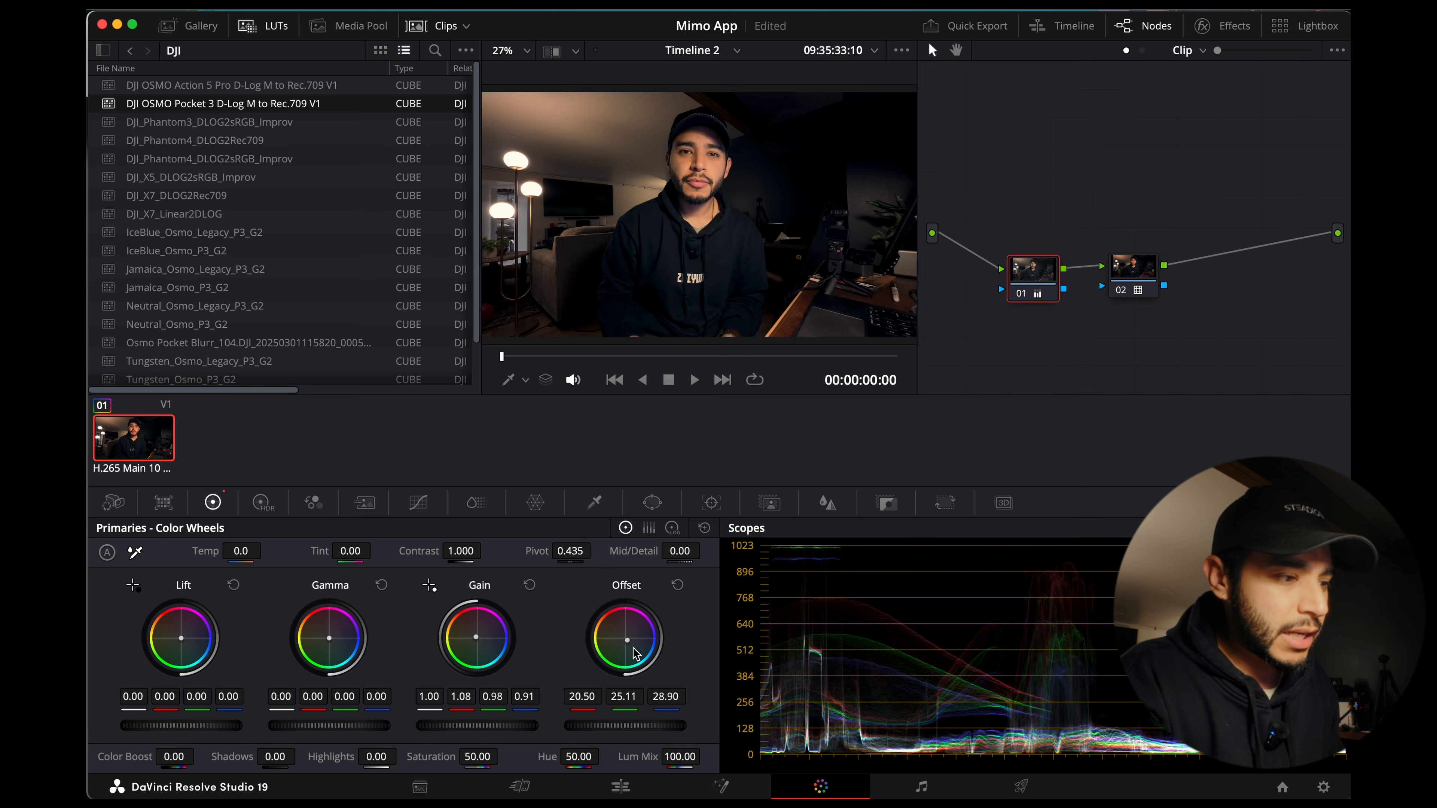
left_click_drag(481, 646, 476, 642)
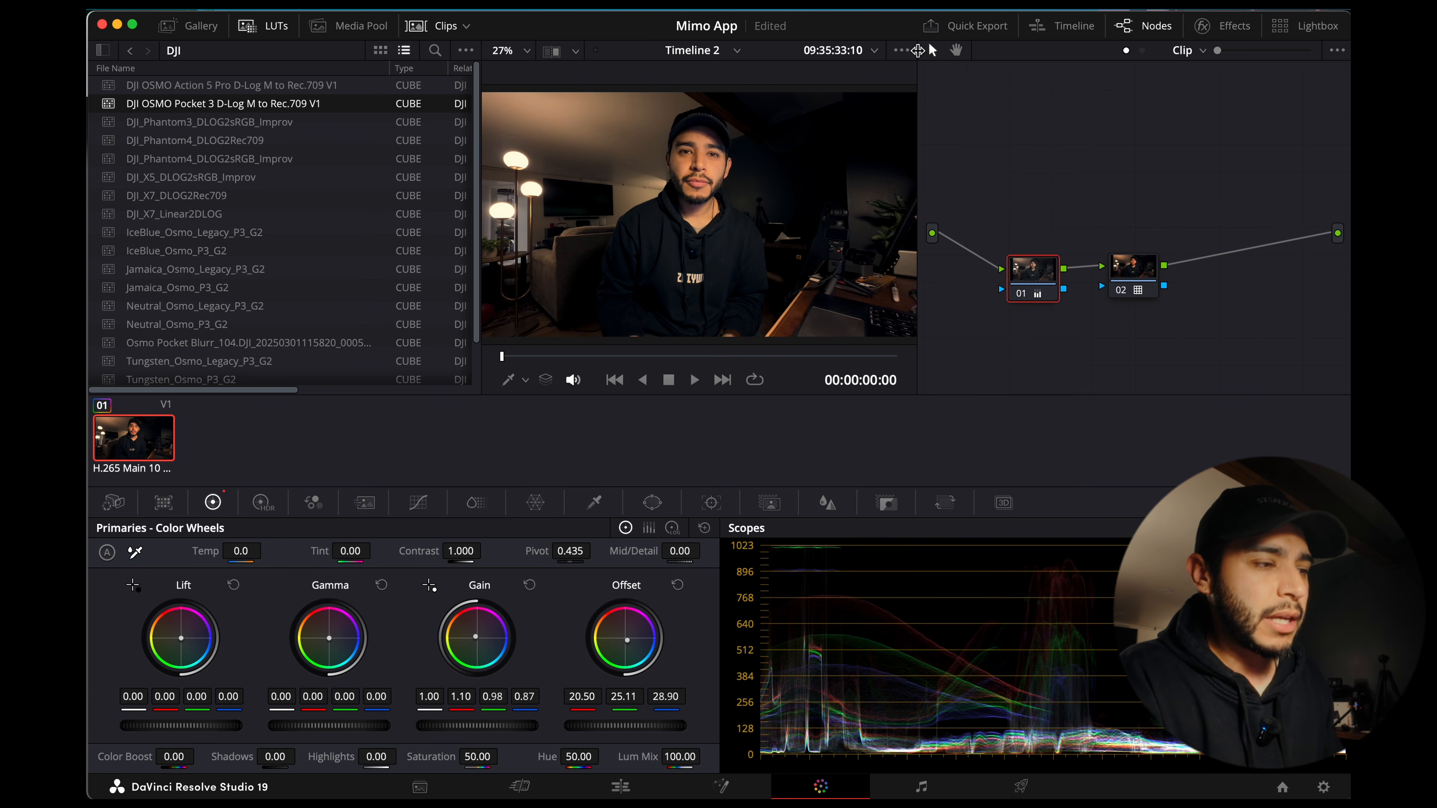
Step: Widen the viewer and compare the clip with and without its color grade
left_click_drag(923, 51, 1051, 56)
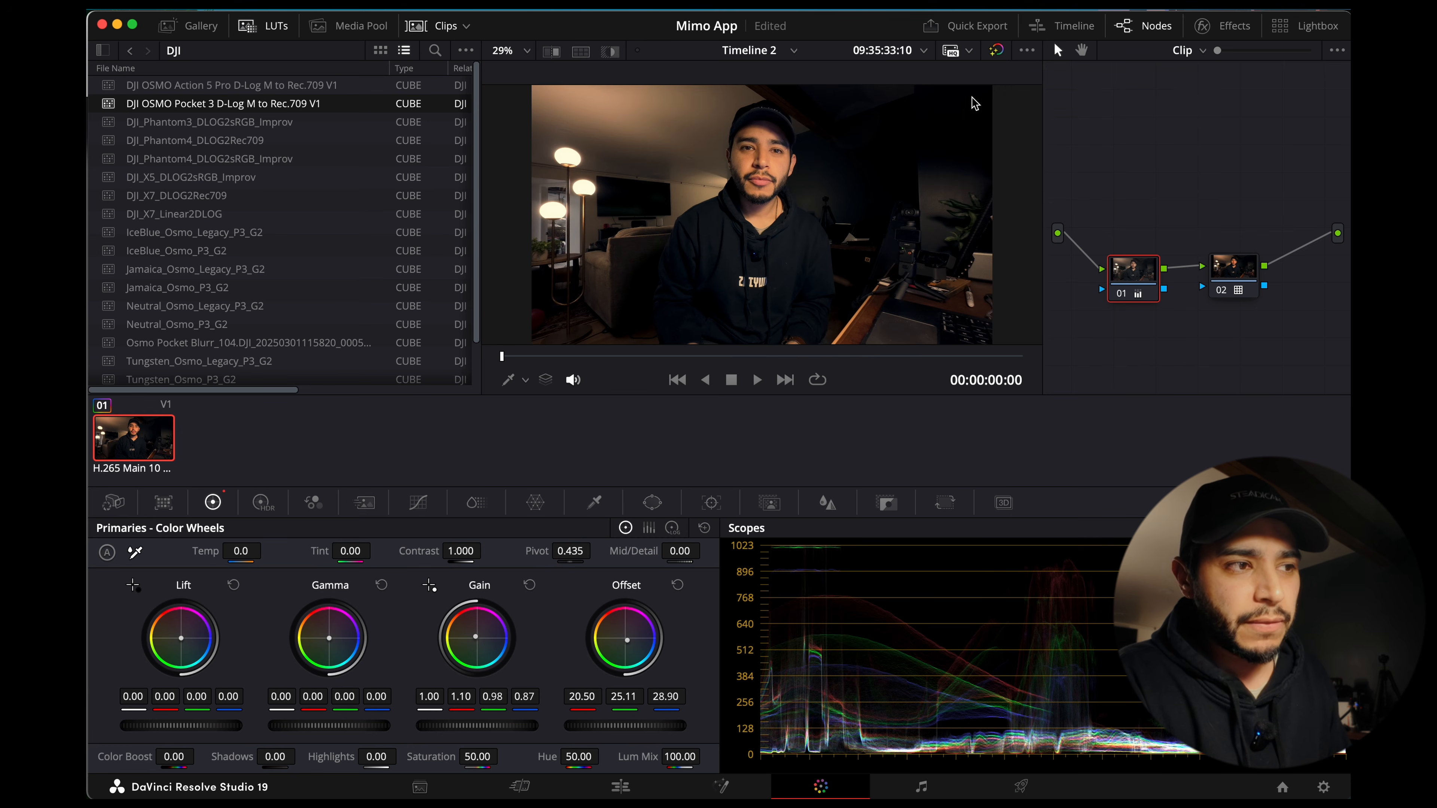
left_click(999, 54)
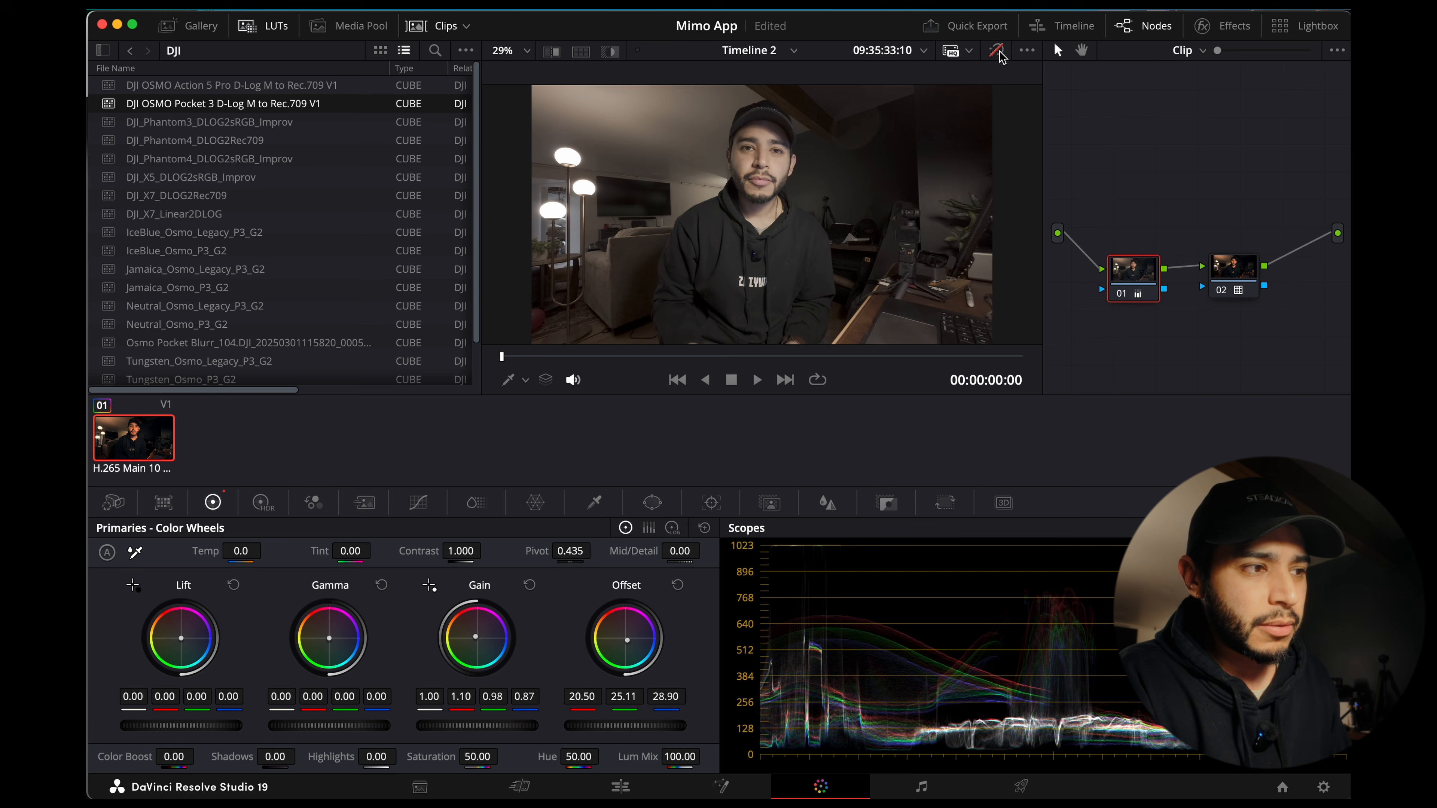
left_click(998, 51)
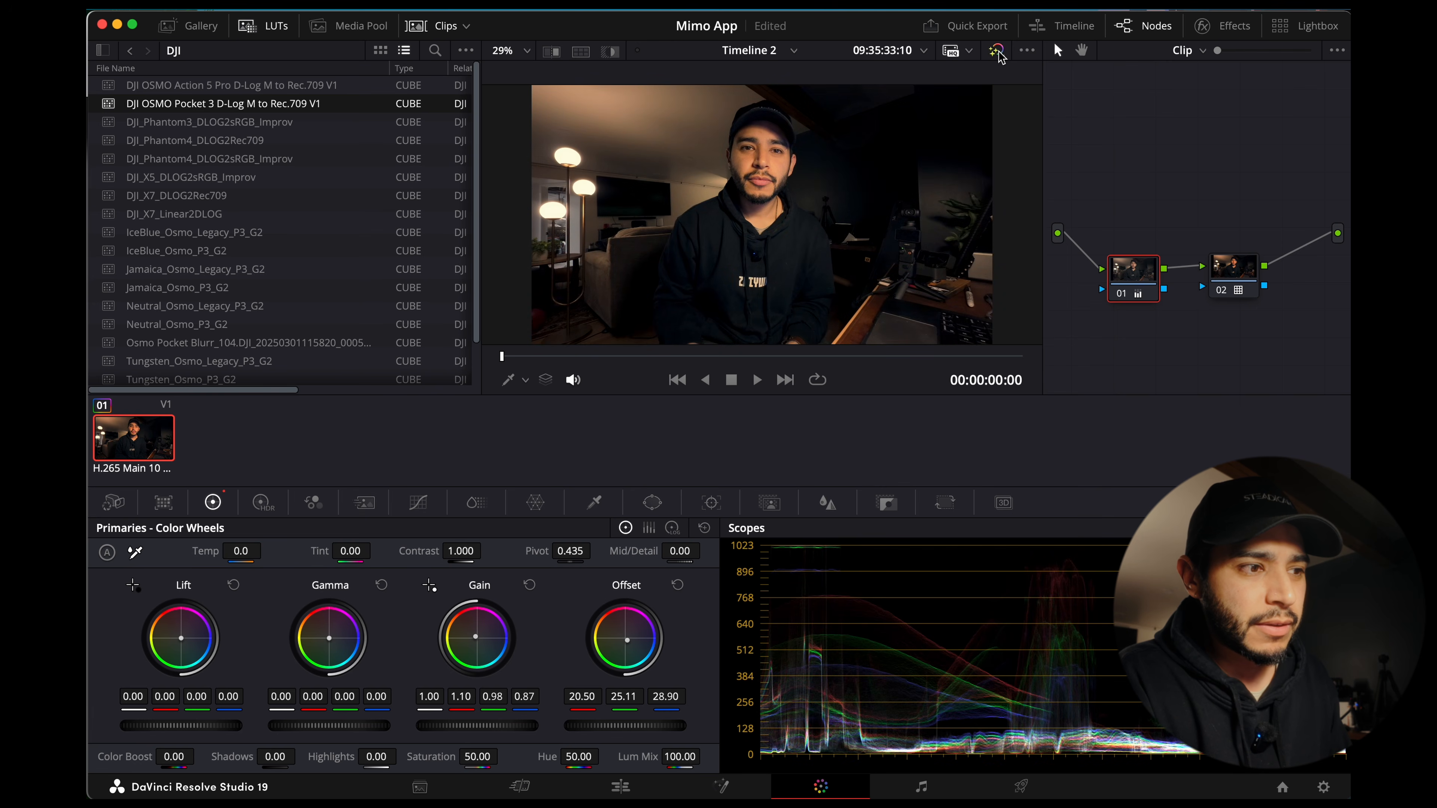
left_click(998, 51)
left_click(998, 51)
left_click(998, 51)
left_click(998, 52)
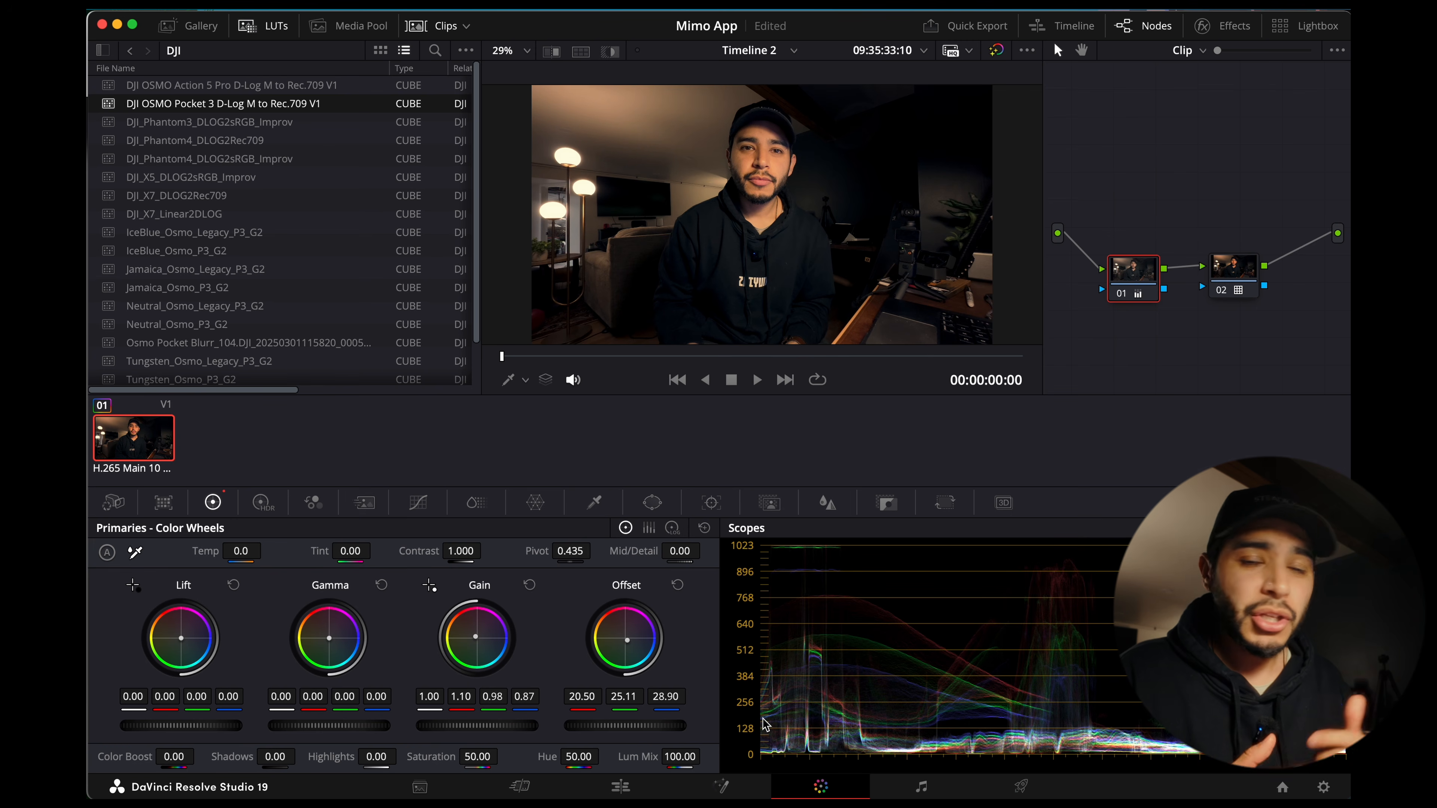
Step: Select the node that holds the LUT
left_click(1235, 275)
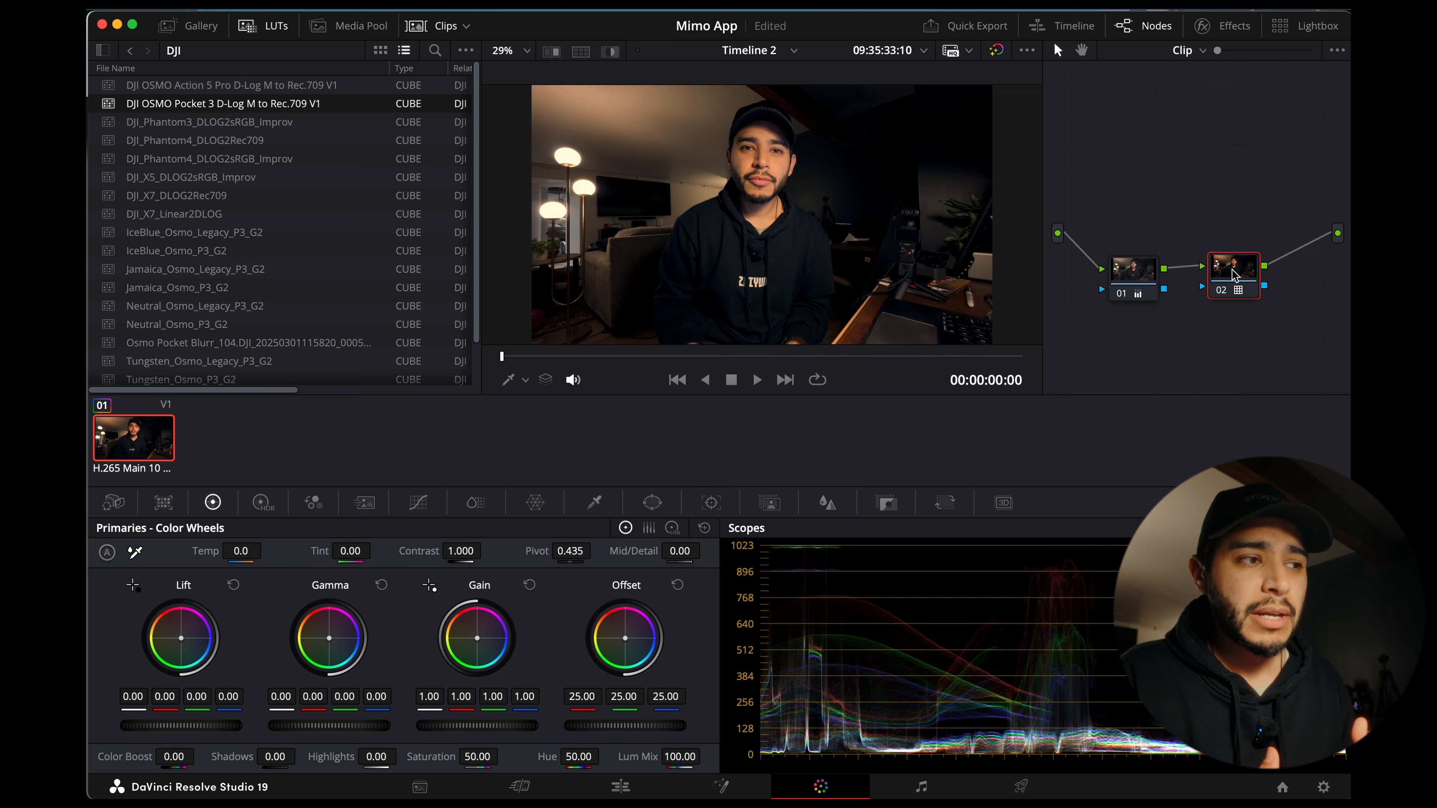